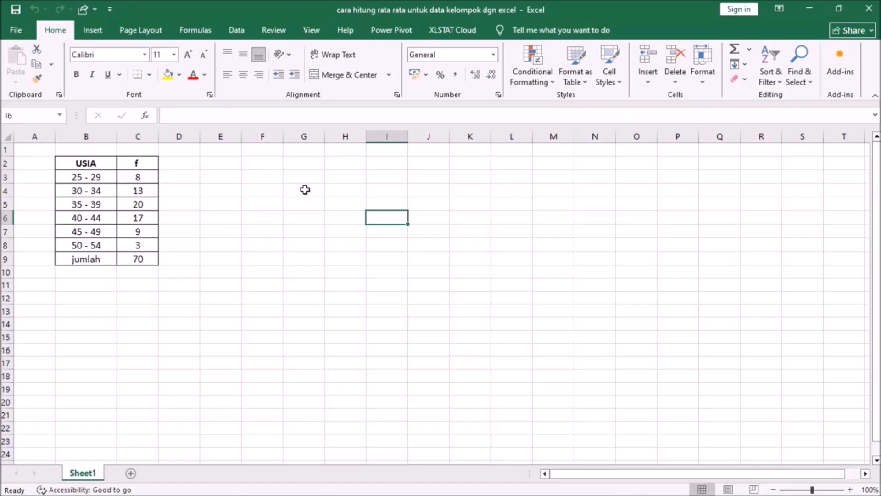
pyautogui.click(206, 327)
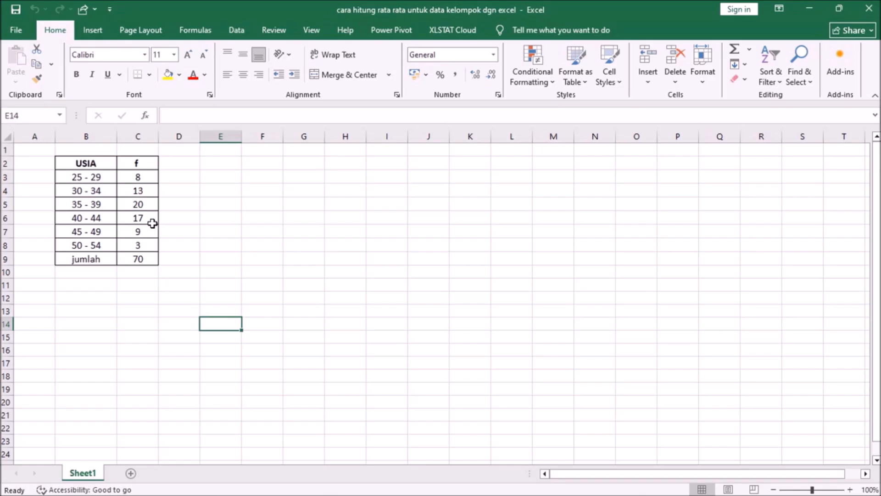
pyautogui.click(144, 308)
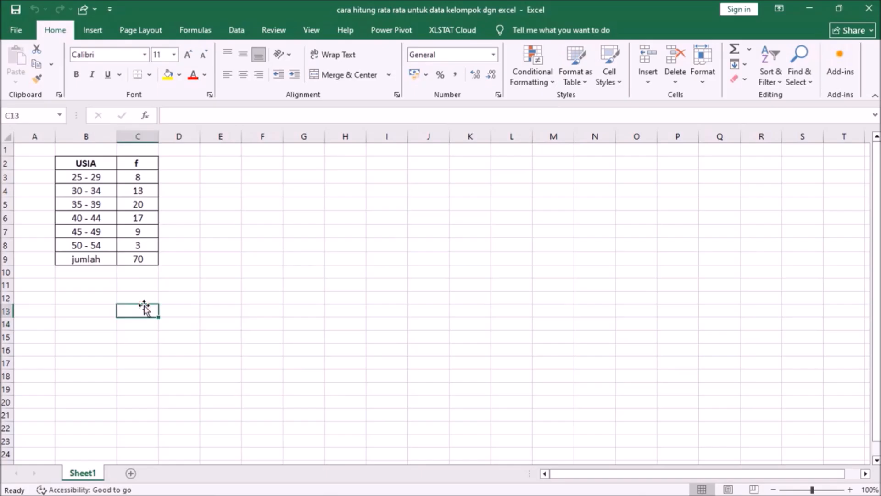
pyautogui.click(297, 301)
pyautogui.click(224, 323)
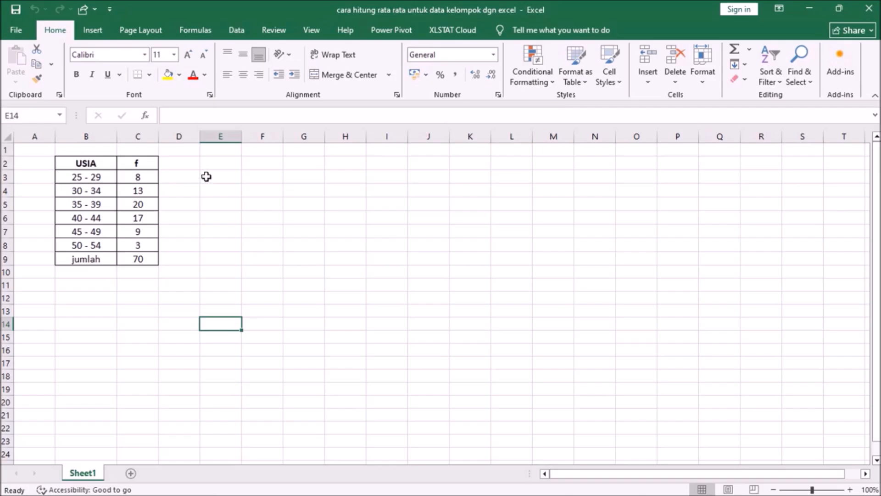
# Enter the header "batas bawah" in cell E2 and widen column E to fit it.
pyautogui.click(226, 165)
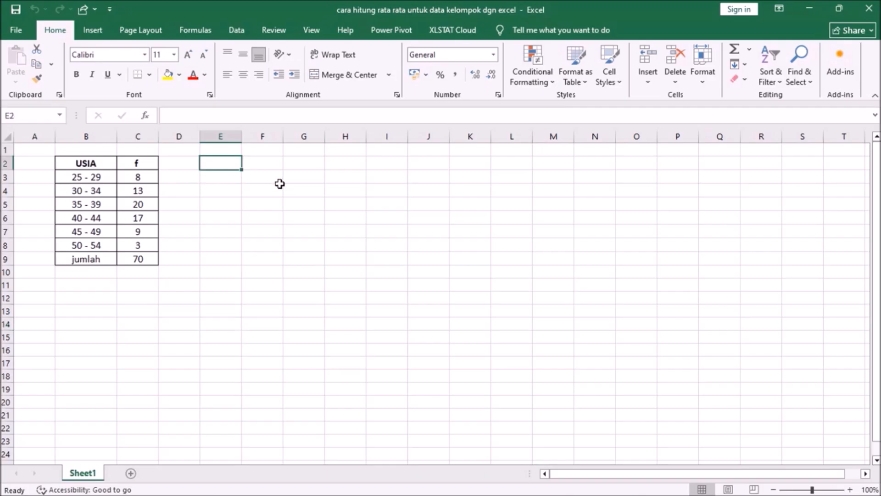
pyautogui.write('bat')
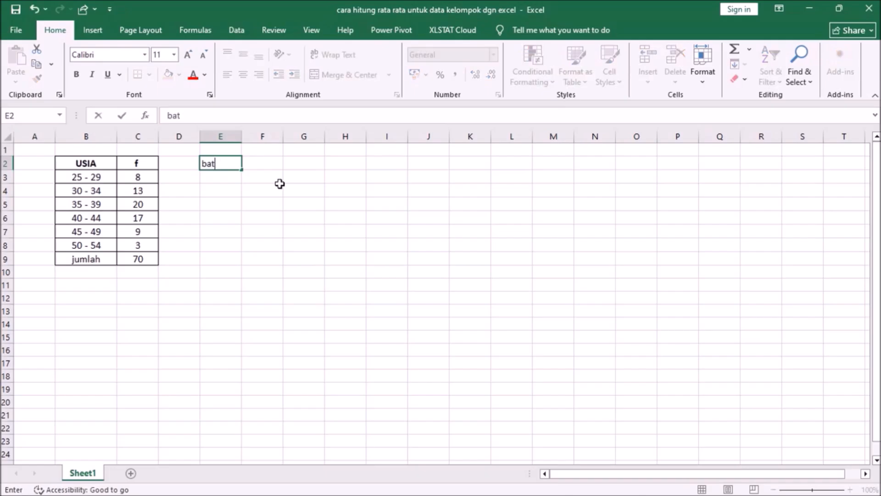
pyautogui.write('as bawah')
pyautogui.click(250, 206)
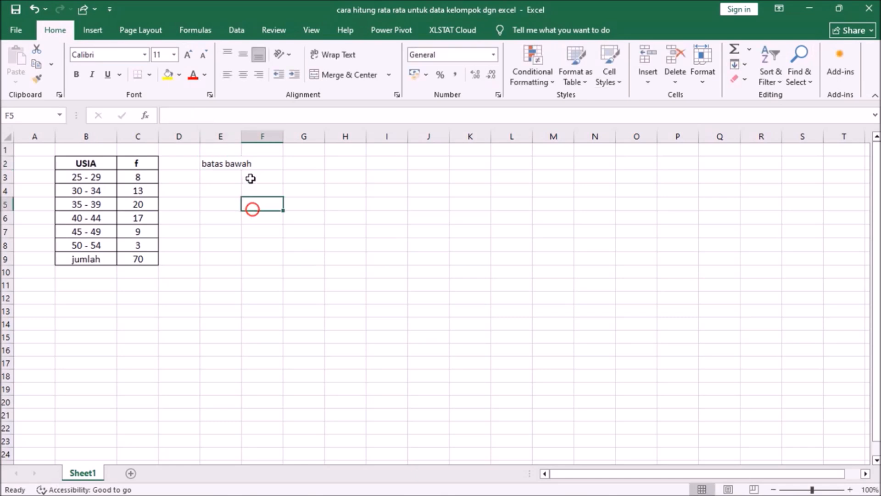
pyautogui.moveTo(241, 137); pyautogui.dragTo(323, 136)
# Enter the header "batas atas" in cell F2 and narrow column F around it.
pyautogui.click(285, 159)
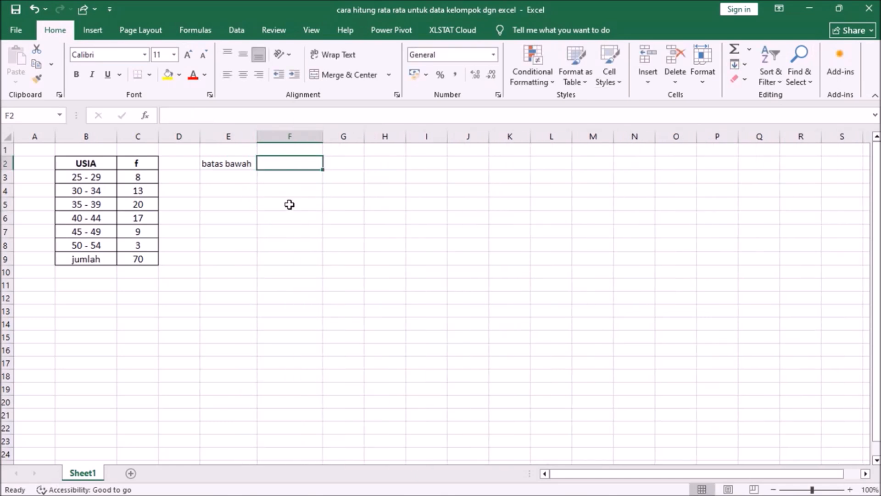
pyautogui.write('batas')
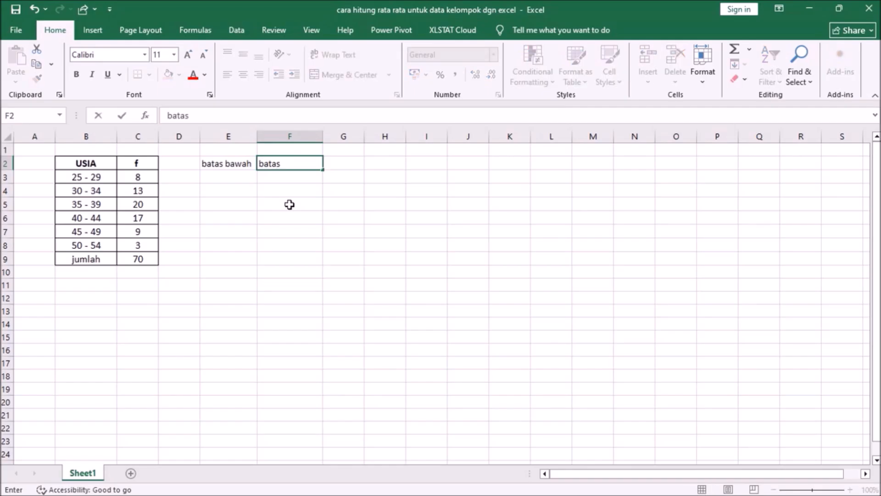
pyautogui.write(' atas')
pyautogui.press('Return')
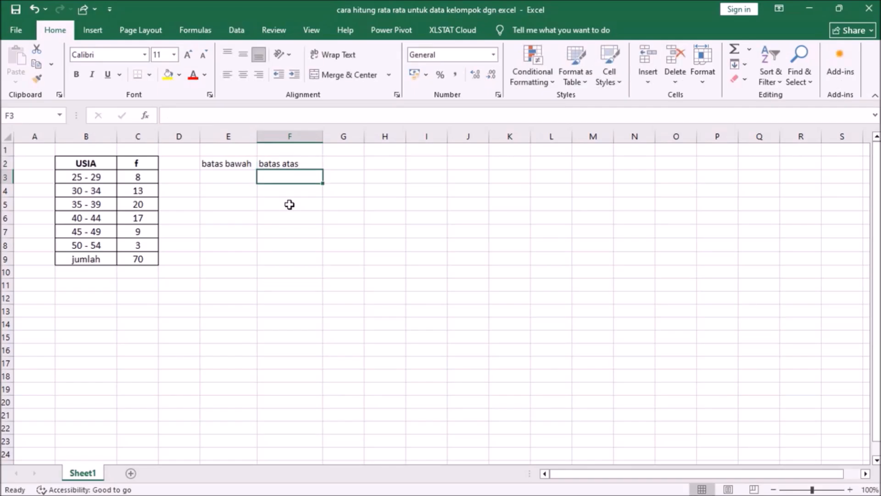
pyautogui.click(275, 165)
pyautogui.moveTo(322, 137); pyautogui.dragTo(310, 136)
# Center the headers in E2:F2 horizontally and narrow column F slightly more.
pyautogui.moveTo(246, 163); pyautogui.dragTo(266, 163)
pyautogui.click(243, 74)
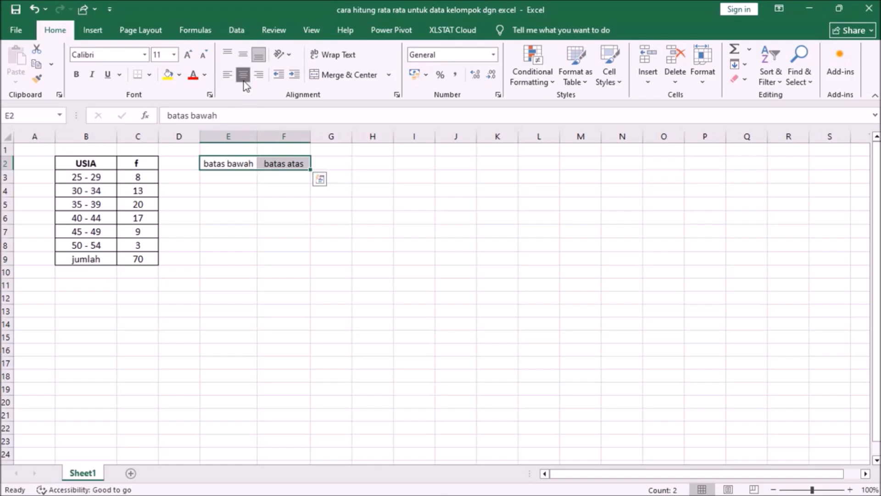
pyautogui.click(252, 192)
pyautogui.click(249, 175)
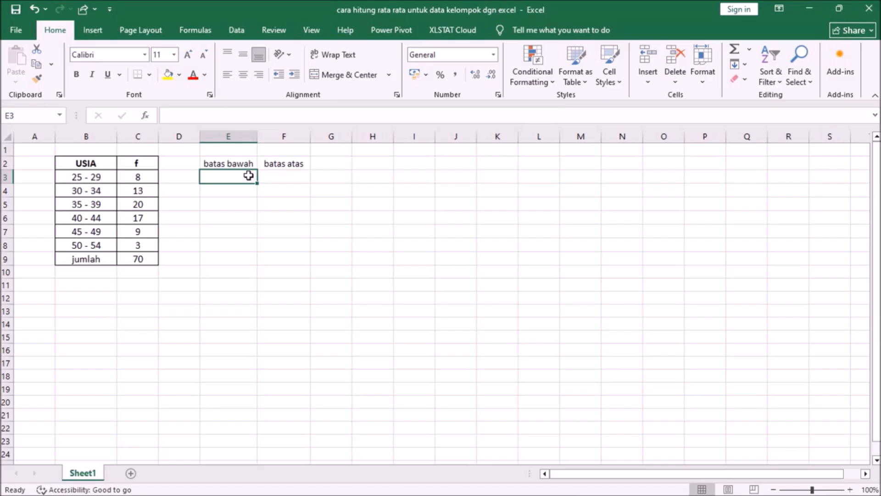
pyautogui.moveTo(310, 138); pyautogui.dragTo(305, 138)
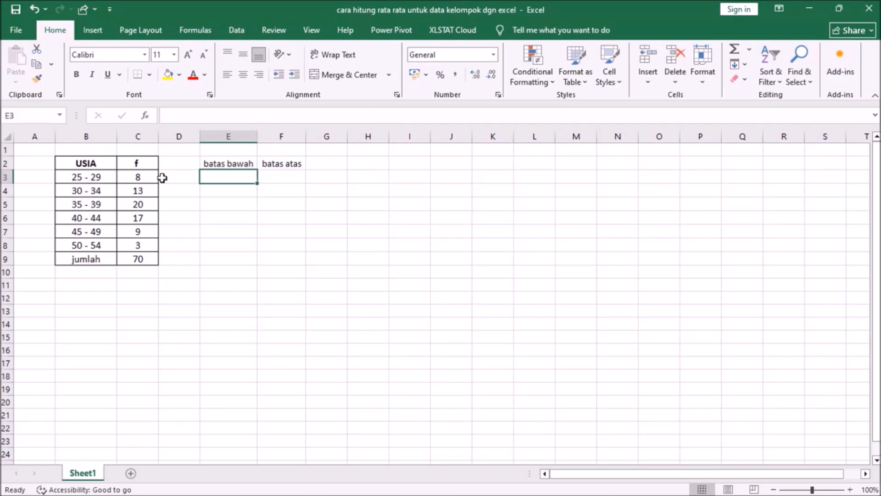
# Enter the limits of the first two age classes: 25 and 29 in E3:F3, 30 and 34 in E4:F4.
pyautogui.write('25')
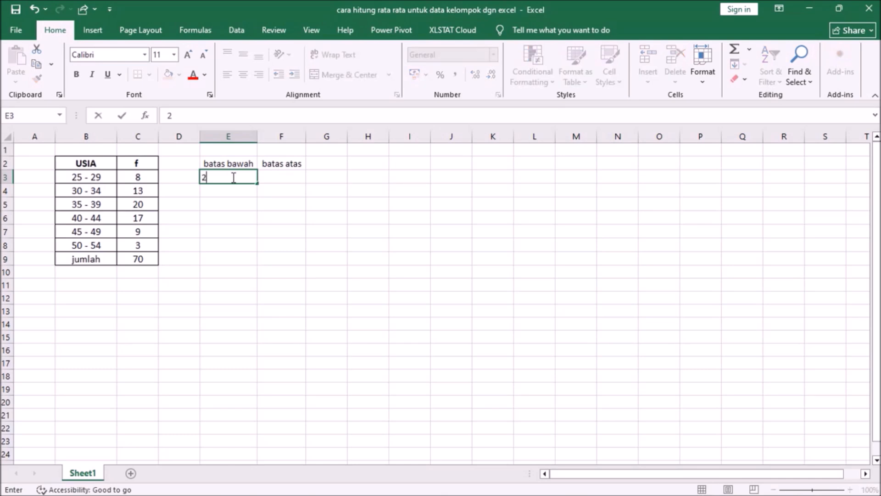
pyautogui.click(270, 178)
pyautogui.write('29')
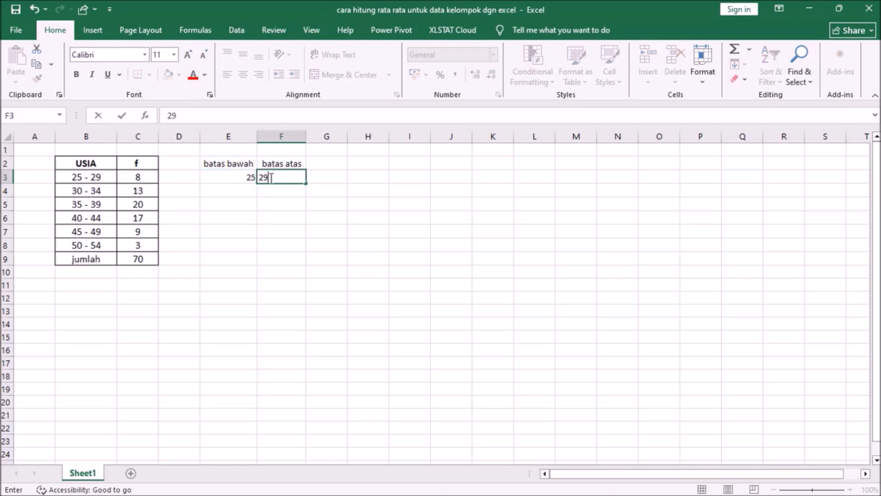
pyautogui.click(242, 193)
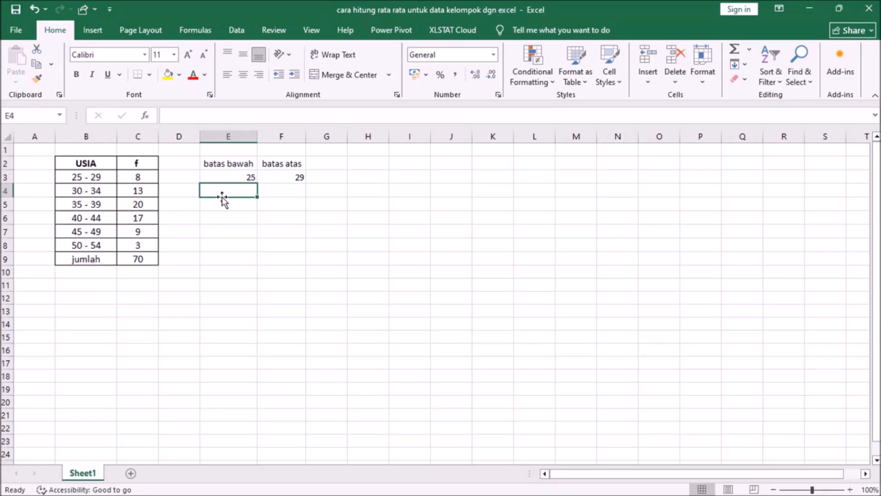
pyautogui.write('30')
pyautogui.click(283, 193)
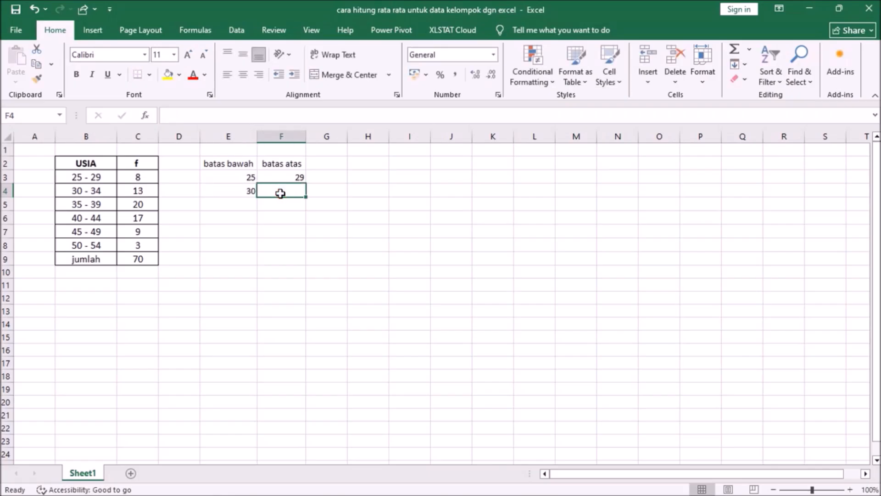
pyautogui.write('34')
pyautogui.click(295, 230)
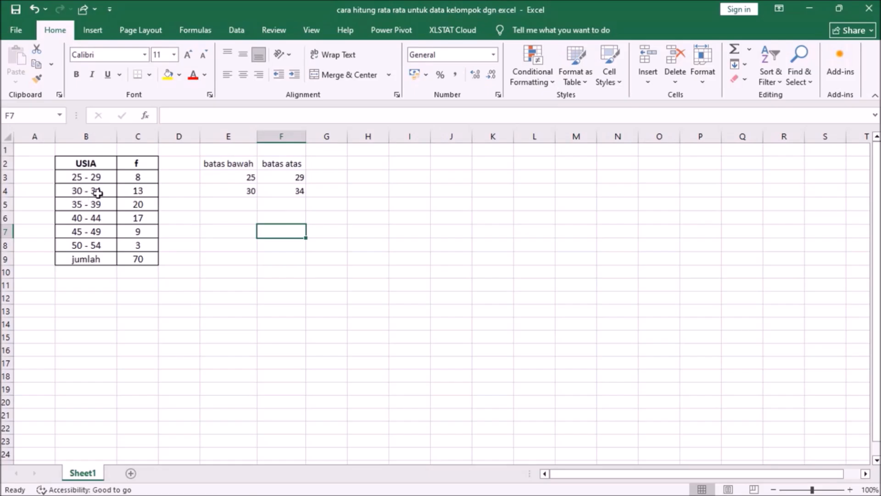
# Extend the class limits in E3:F4 as a series down to row 8 and center the values horizontally.
pyautogui.click(240, 175)
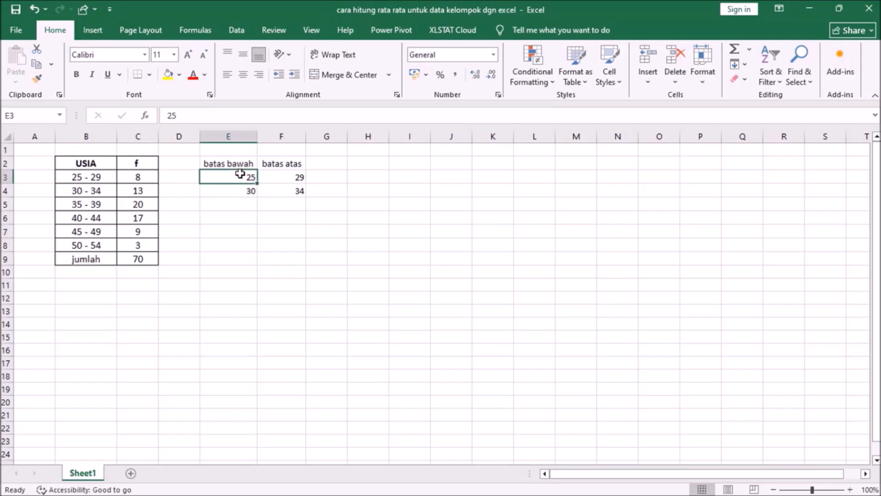
pyautogui.moveTo(237, 174); pyautogui.dragTo(305, 248)
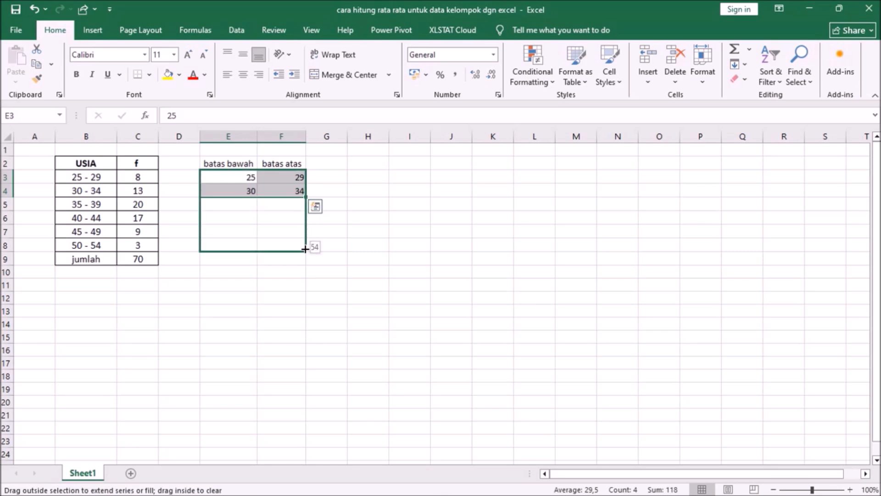
pyautogui.moveTo(305, 249); pyautogui.dragTo(304, 247)
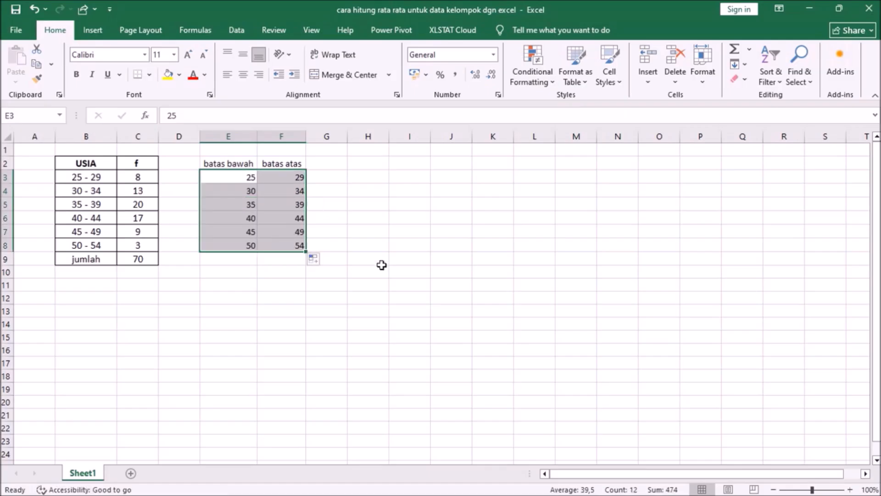
pyautogui.click(243, 77)
# Apply All Borders to the class limit table in E2:F9.
pyautogui.moveTo(216, 163); pyautogui.dragTo(295, 261)
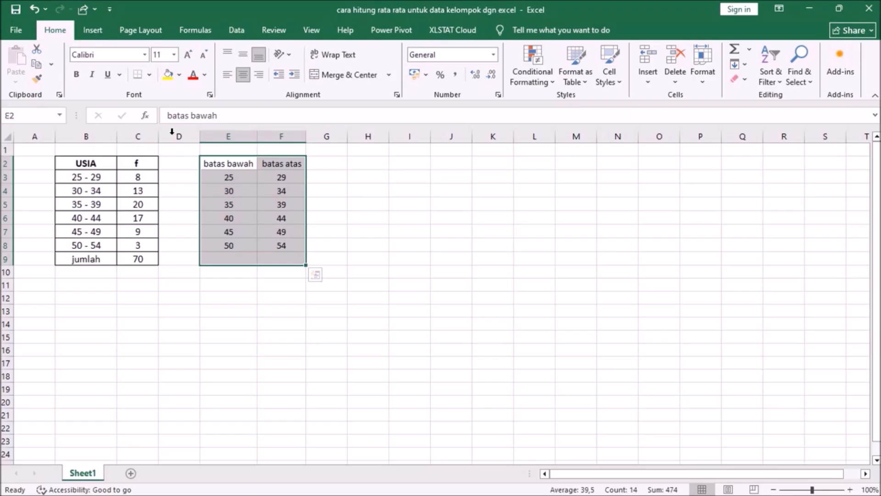
pyautogui.click(149, 76)
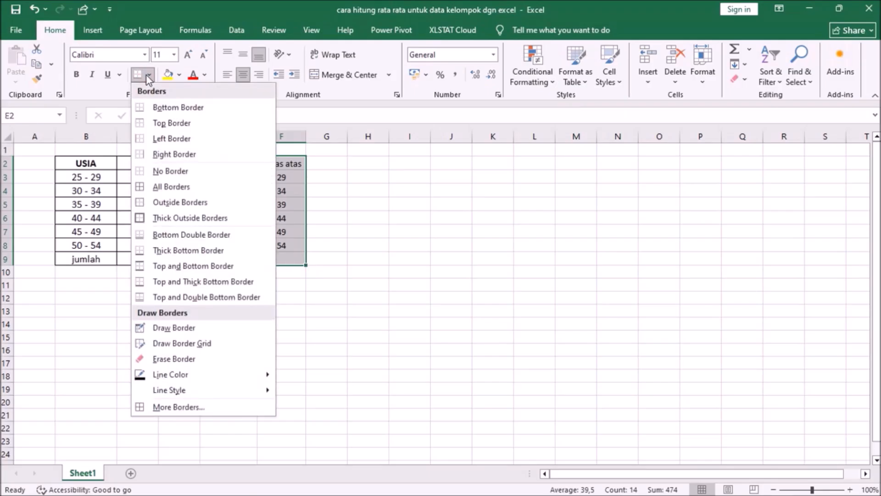
pyautogui.click(161, 186)
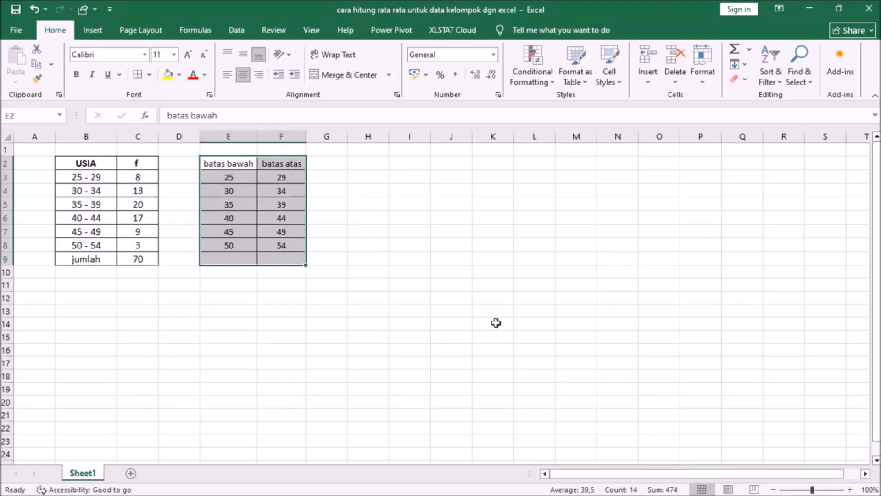
pyautogui.click(352, 310)
# Copy the frequency column C2:C9 with its header and total, and paste it beside the class limits starting at G2.
pyautogui.click(231, 163)
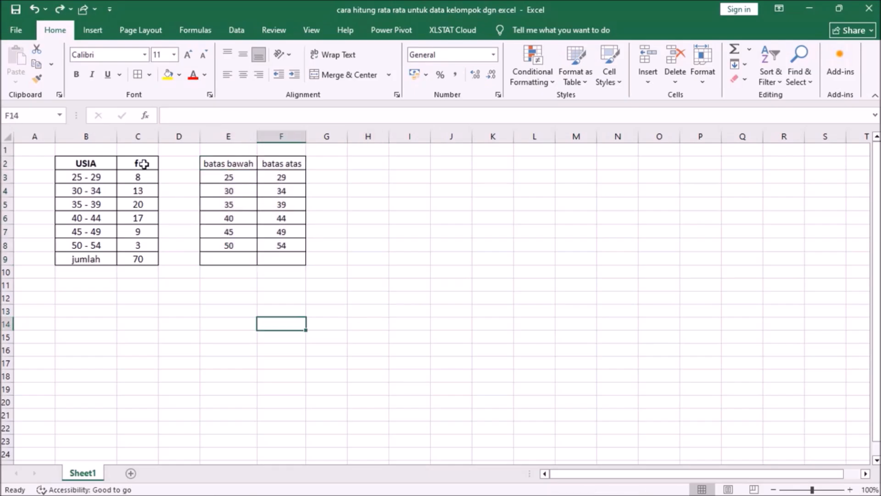
pyautogui.click(143, 164)
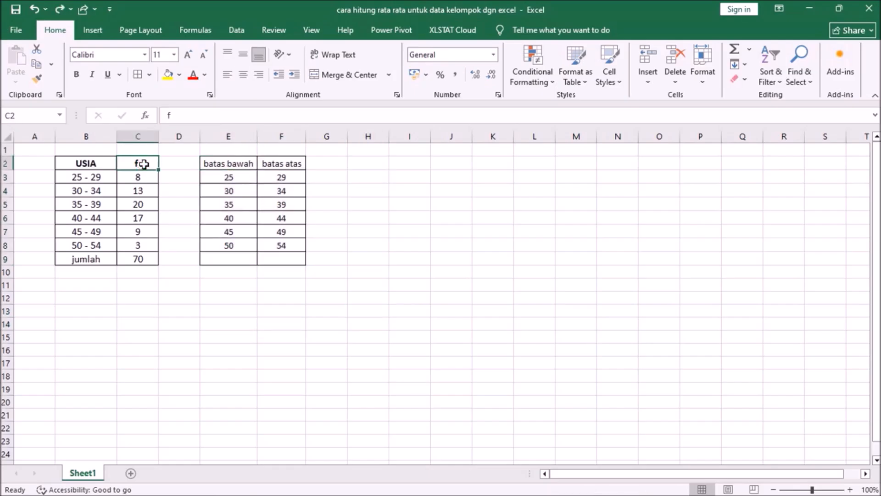
pyautogui.moveTo(144, 164); pyautogui.dragTo(153, 259)
pyautogui.rightClick(152, 259)
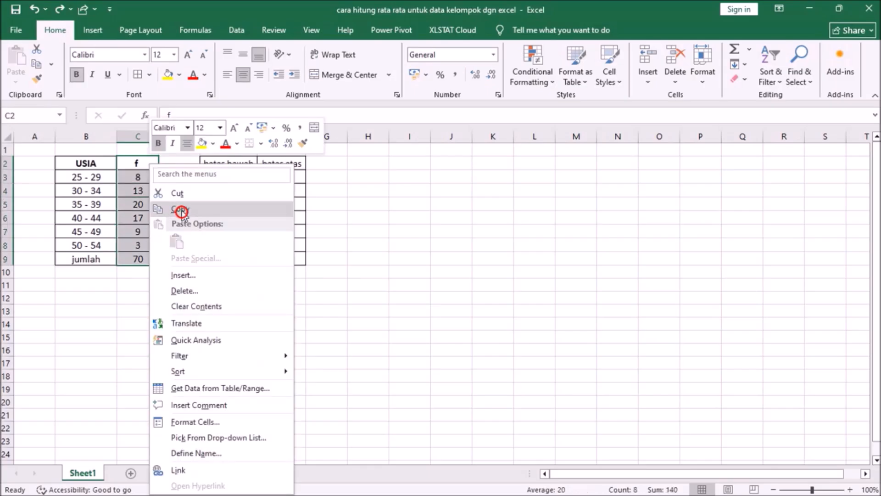
pyautogui.click(179, 208)
pyautogui.click(321, 163)
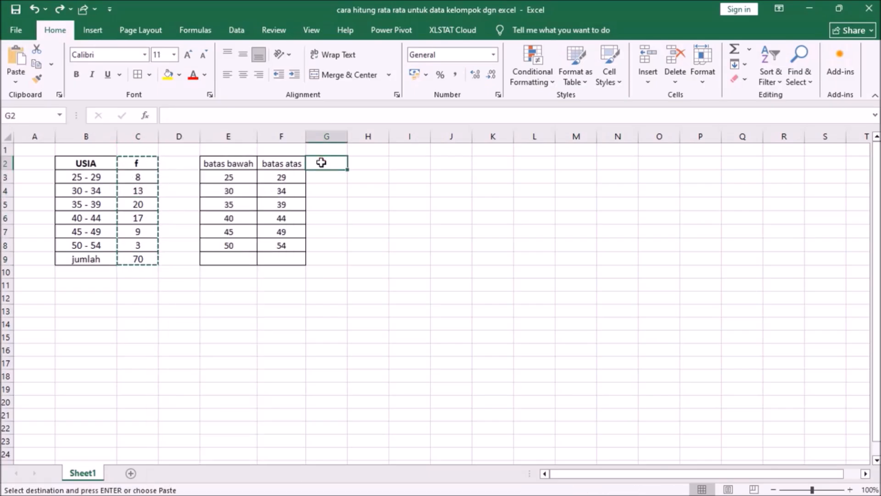
pyautogui.rightClick(322, 163)
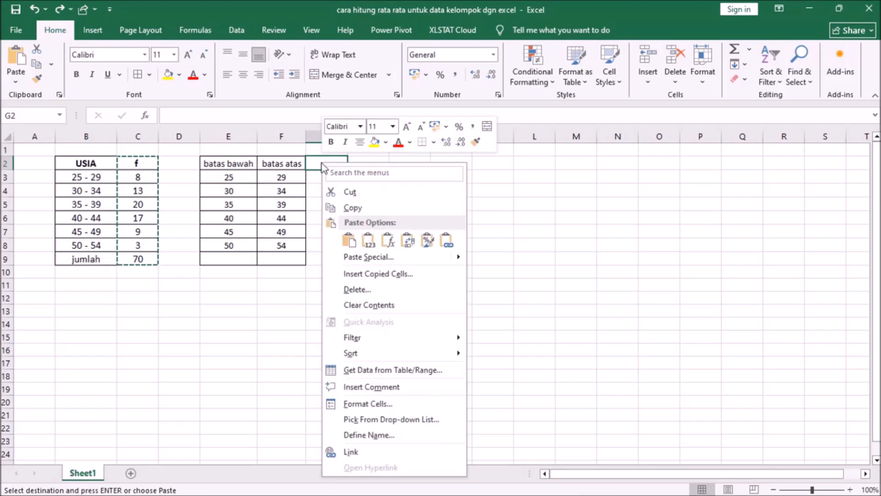
pyautogui.click(352, 240)
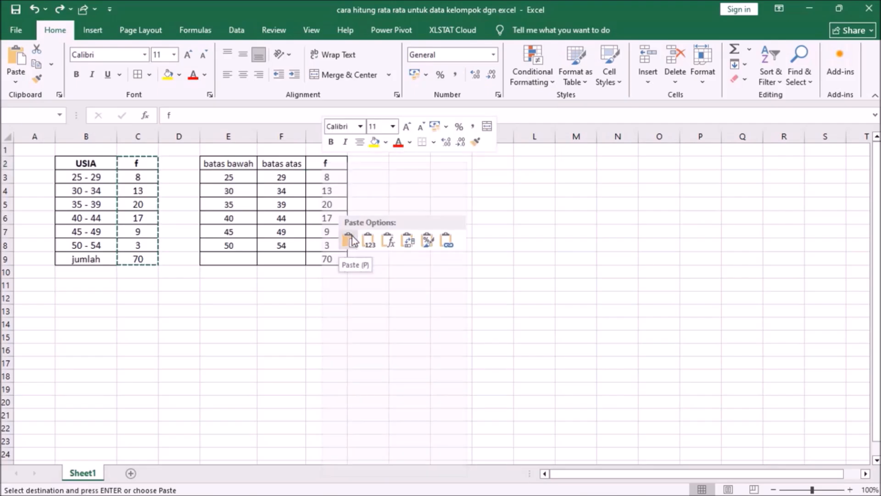
# Change the copied frequency header in G2 to "fi".
pyautogui.doubleClick(329, 163)
pyautogui.write('i')
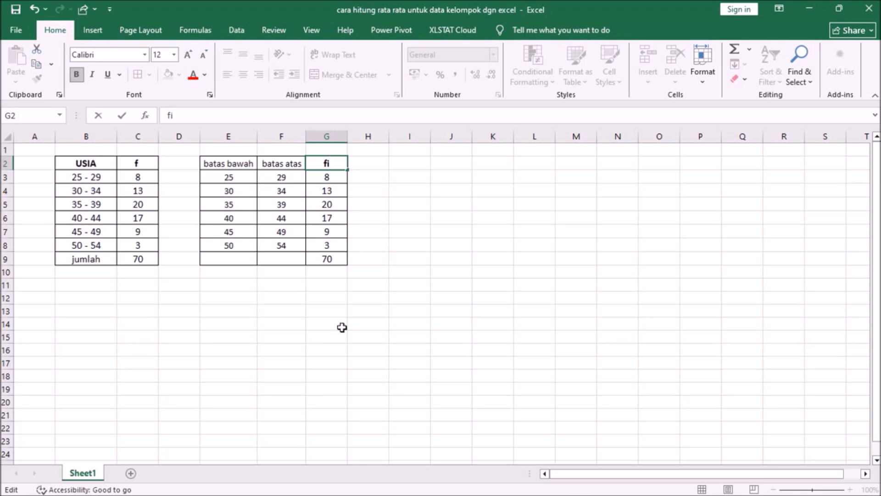
pyautogui.click(340, 348)
# Make the headers "batas bawah" and "batas atas" in E2:F2 bold.
pyautogui.click(226, 163)
pyautogui.moveTo(252, 162); pyautogui.dragTo(321, 166)
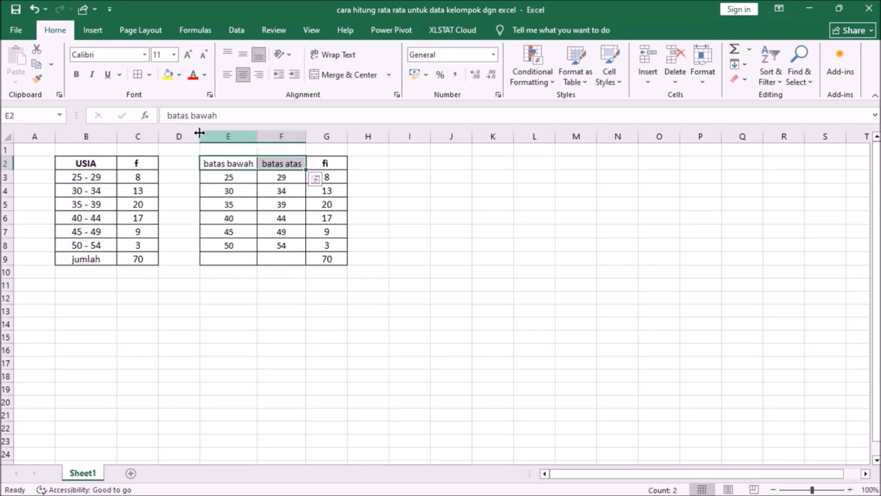
pyautogui.click(76, 74)
pyautogui.click(327, 356)
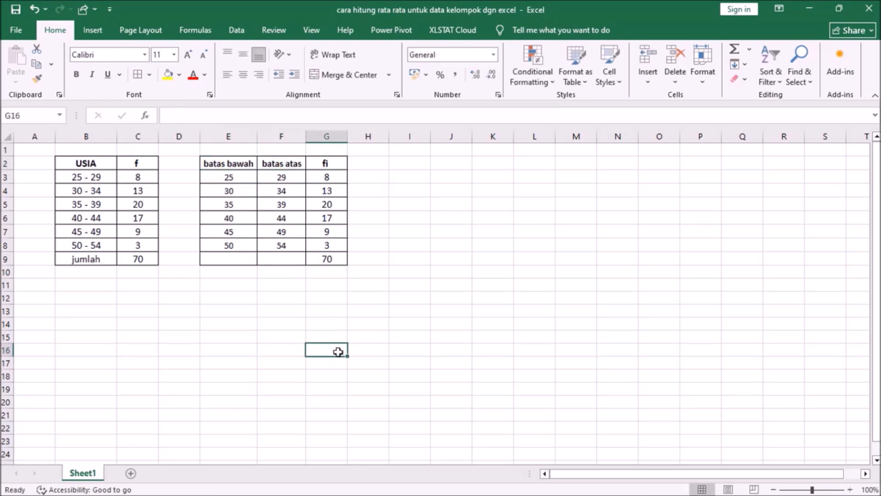
# Enter the header "Xi" in cell H2 and center it horizontally.
pyautogui.click(372, 161)
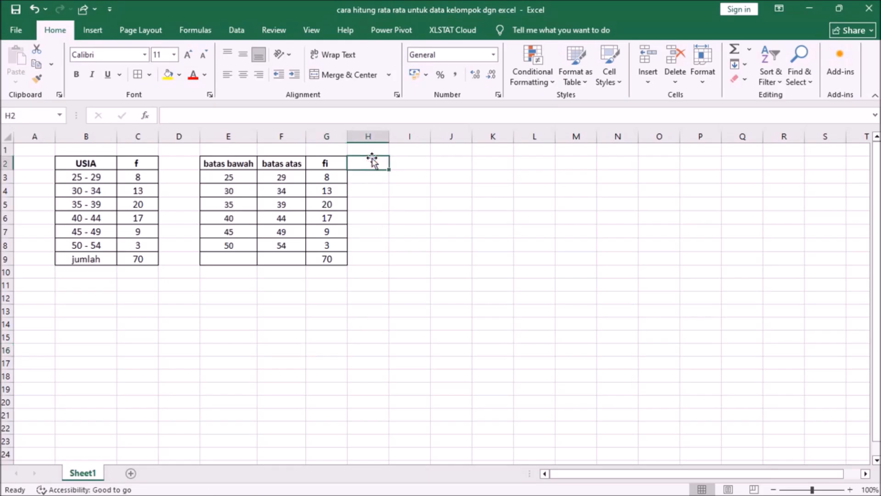
pyautogui.write('X')
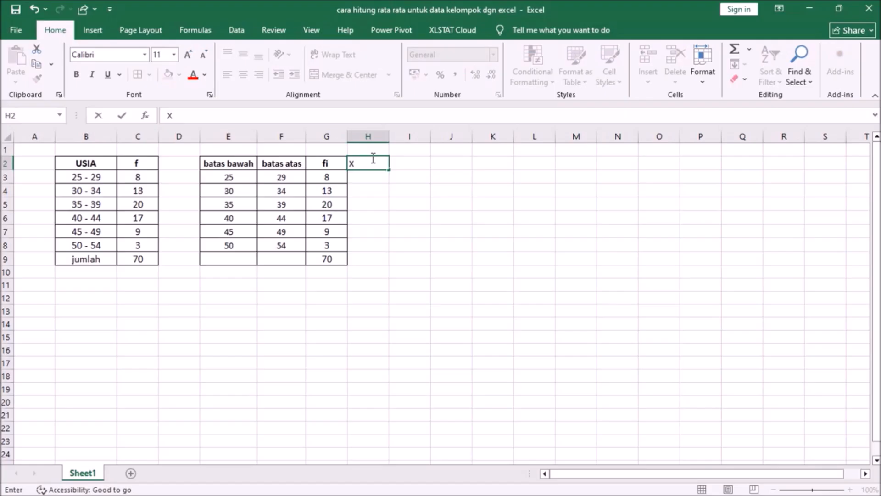
pyautogui.write('i')
pyautogui.click(364, 174)
pyautogui.click(360, 163)
pyautogui.click(243, 75)
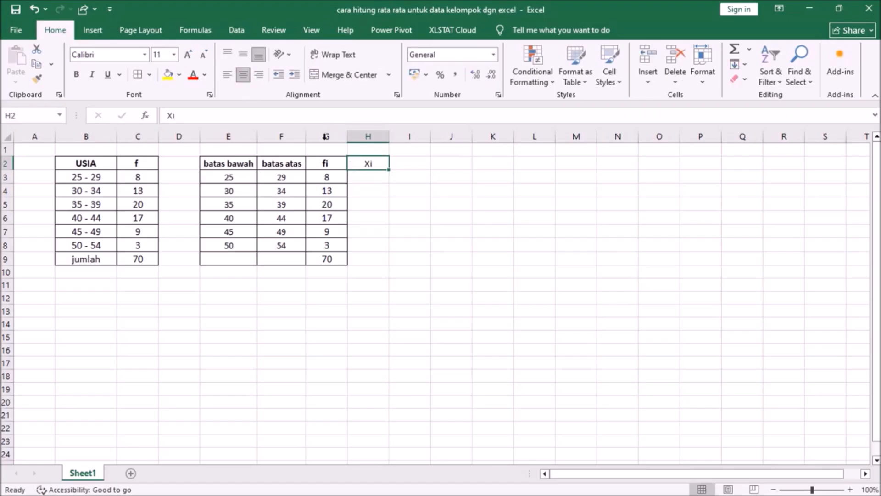
# Make the "Xi" header in H2 bold and enter the midpoint formula =(E3+F3)/2 in cell H3.
pyautogui.click(76, 75)
pyautogui.click(382, 176)
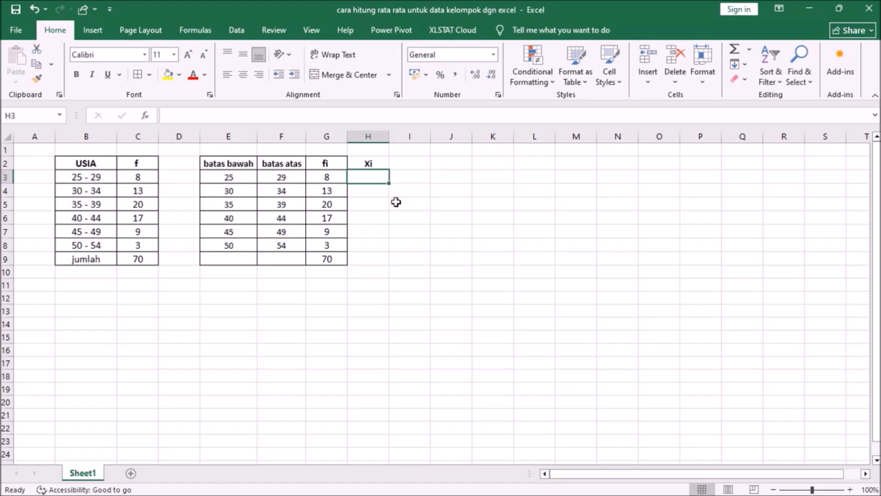
pyautogui.write('=')
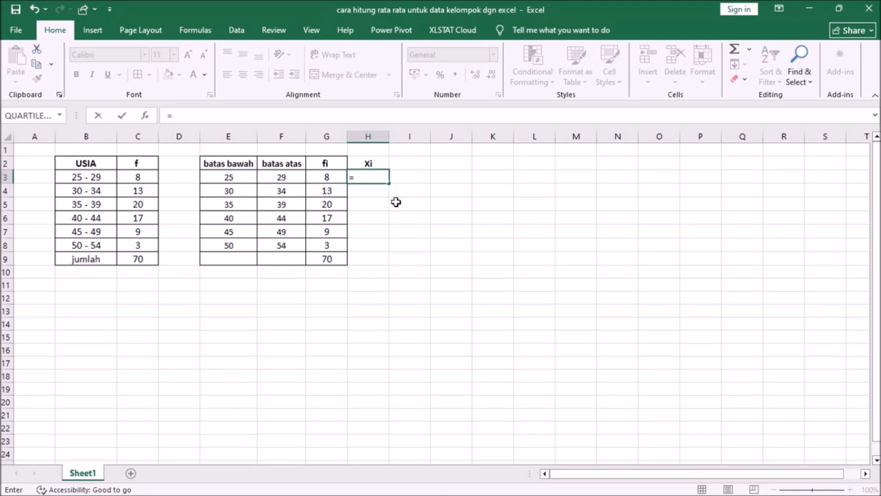
pyautogui.write('(')
pyautogui.click(232, 177)
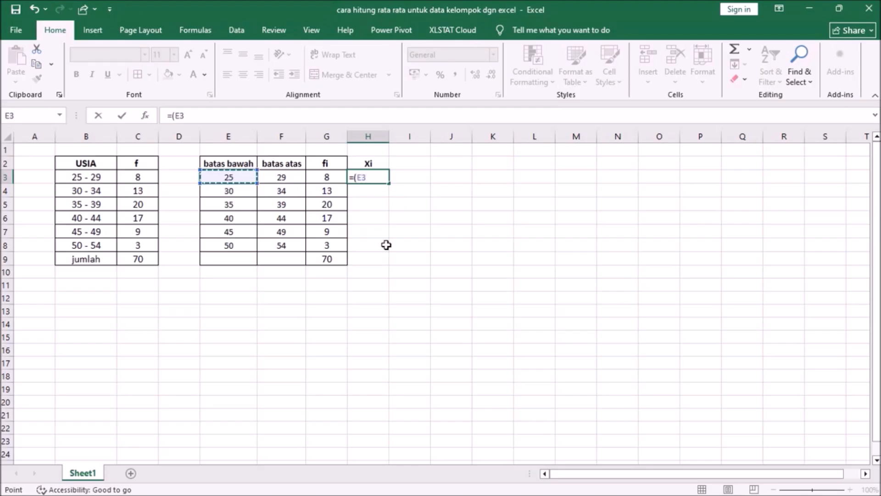
pyautogui.write('+')
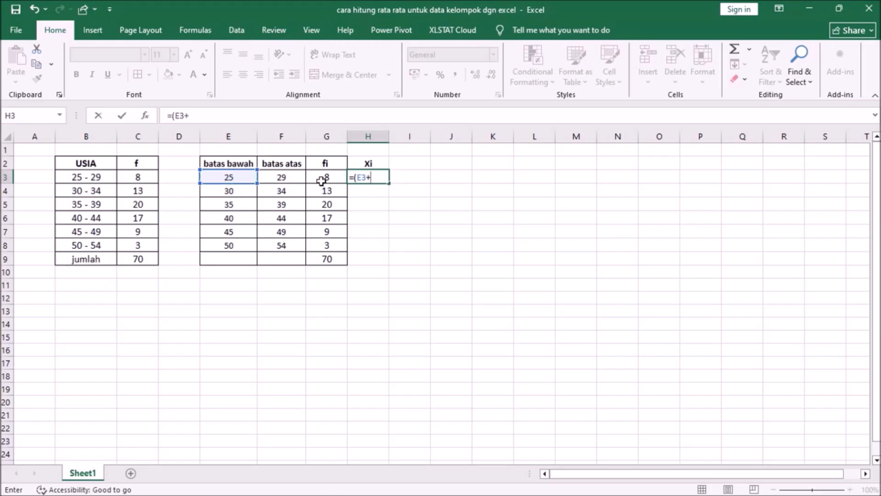
pyautogui.click(295, 175)
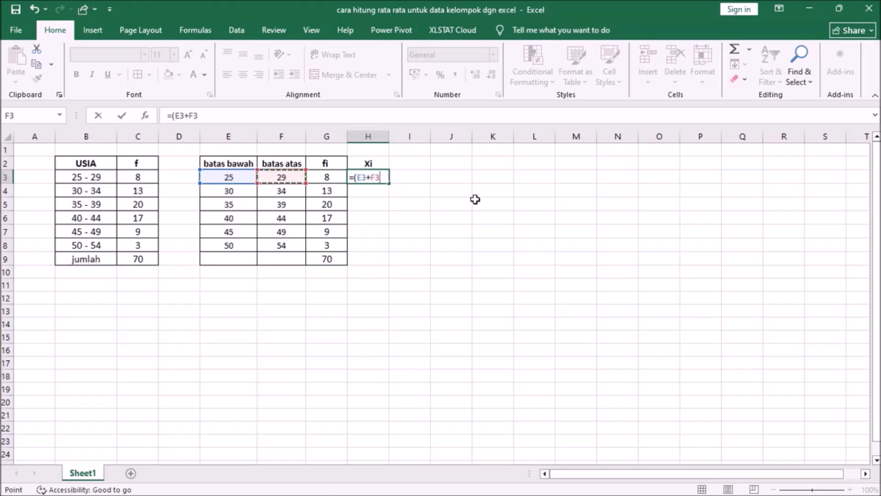
pyautogui.write(')/2')
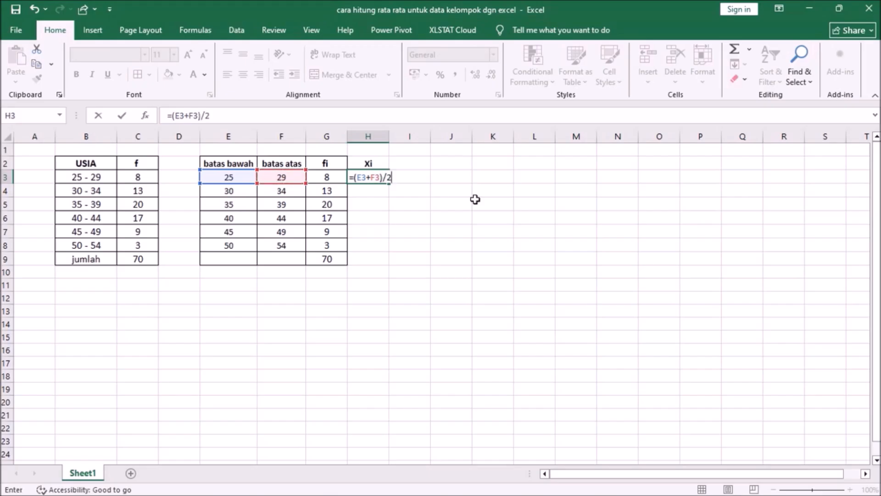
pyautogui.hotkey('ctrl', '1')
pyautogui.click(359, 205)
pyautogui.moveTo(393, 122)
pyautogui.mouseDown()
pyautogui.moveTo(366, 123)
pyautogui.moveTo(326, 153)
pyautogui.moveTo(409, 180)
pyautogui.moveTo(456, 119)
pyautogui.moveTo(365, 119)
pyautogui.mouseUp()
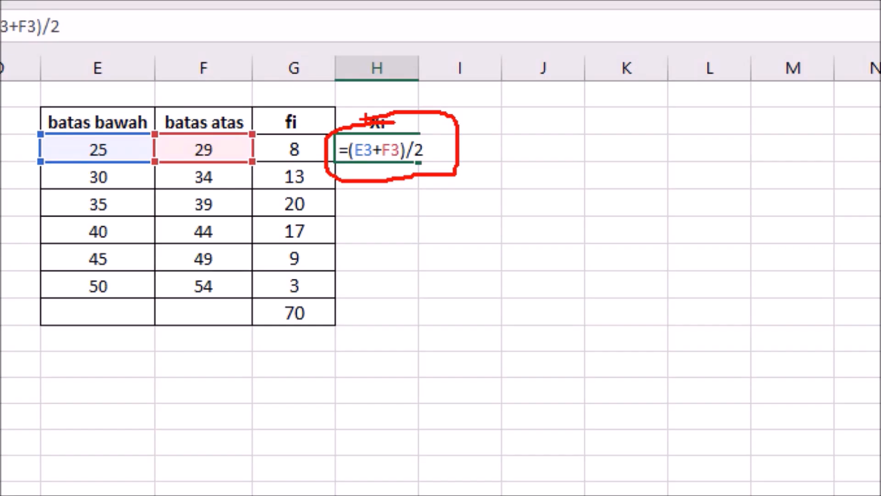
pyautogui.press('Escape')
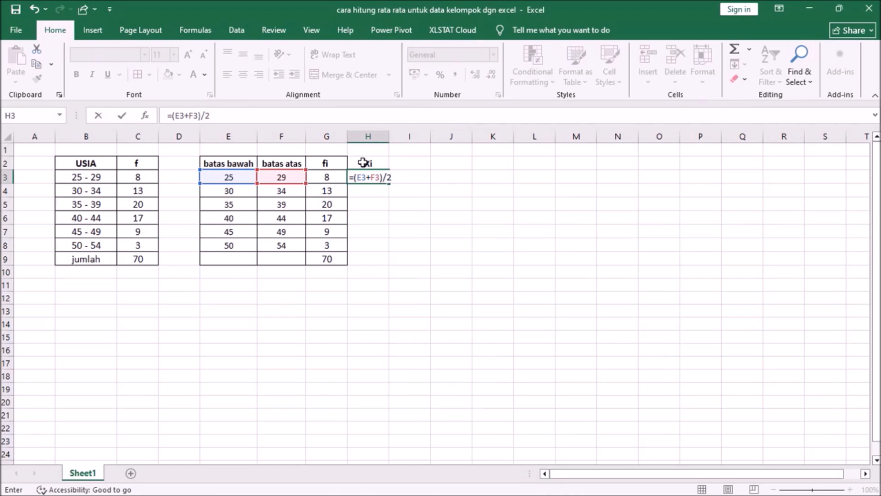
pyautogui.press('Return')
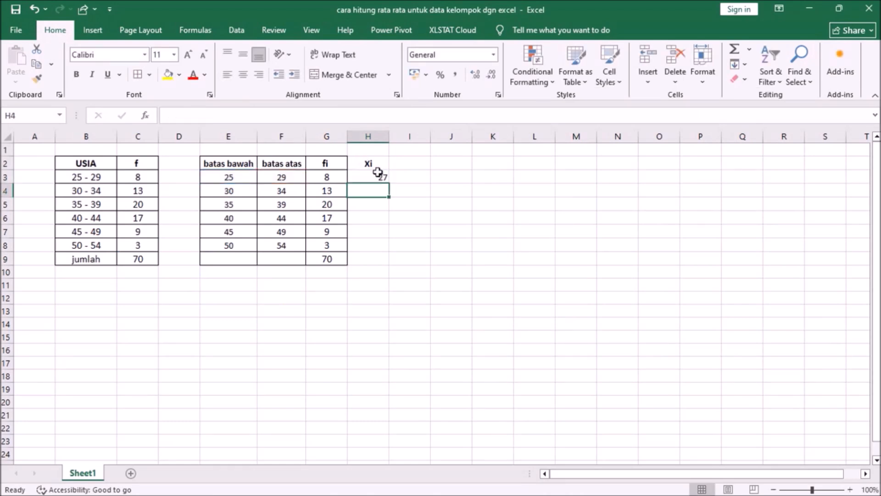
# Fill the midpoint formula from H3 down to H8 and center the values horizontally.
pyautogui.click(382, 175)
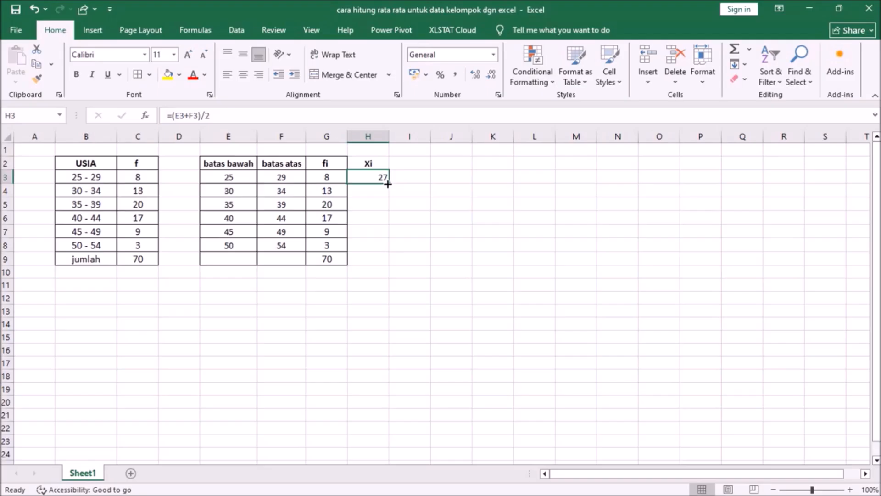
pyautogui.doubleClick(388, 184)
pyautogui.click(451, 204)
# Apply all borders to the Xi column, cells H2:H9.
pyautogui.moveTo(334, 164); pyautogui.dragTo(390, 253)
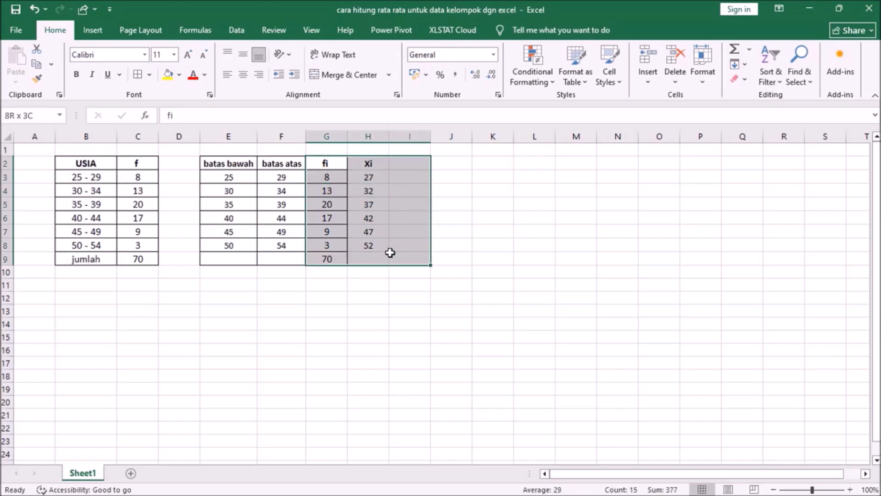
pyautogui.moveTo(367, 164); pyautogui.dragTo(372, 259)
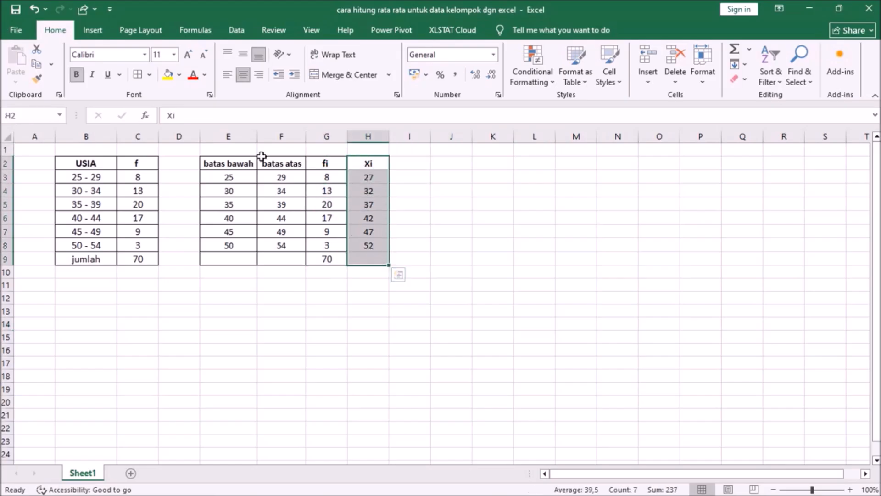
pyautogui.click(522, 346)
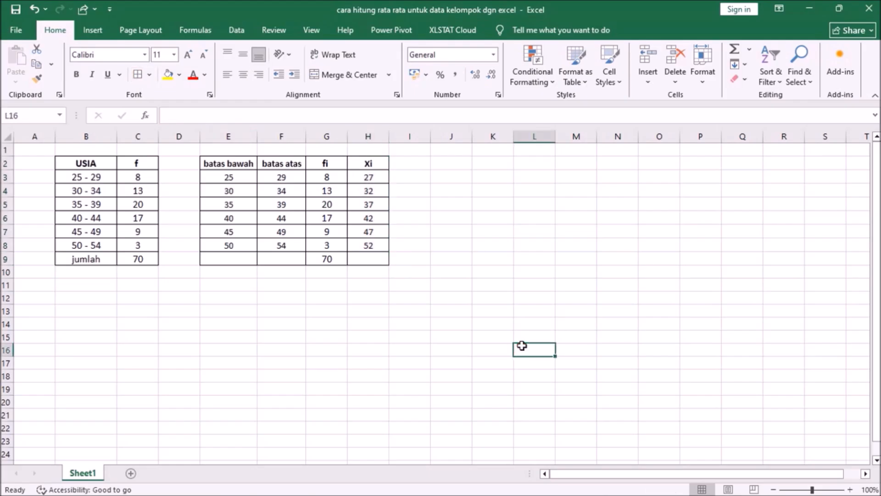
# Enter a bold, centered header "fi Xi" in cell I2 and apply all borders to I2:I9.
pyautogui.click(418, 166)
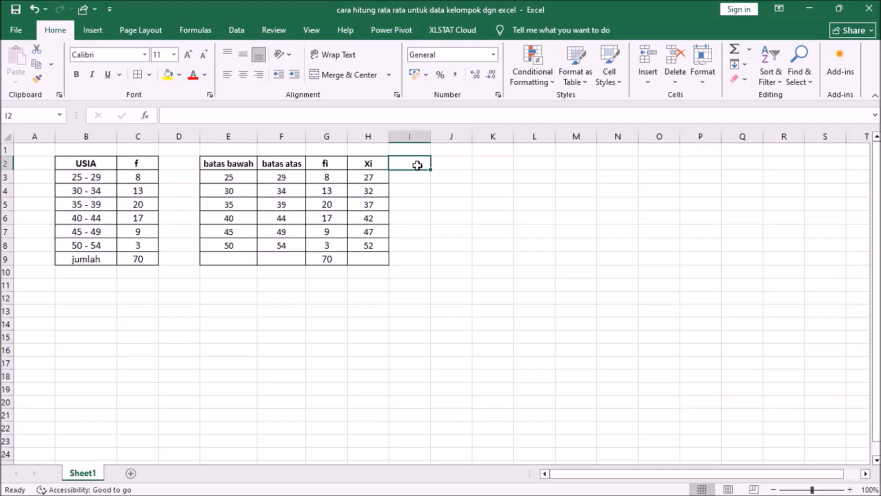
pyautogui.write('fi')
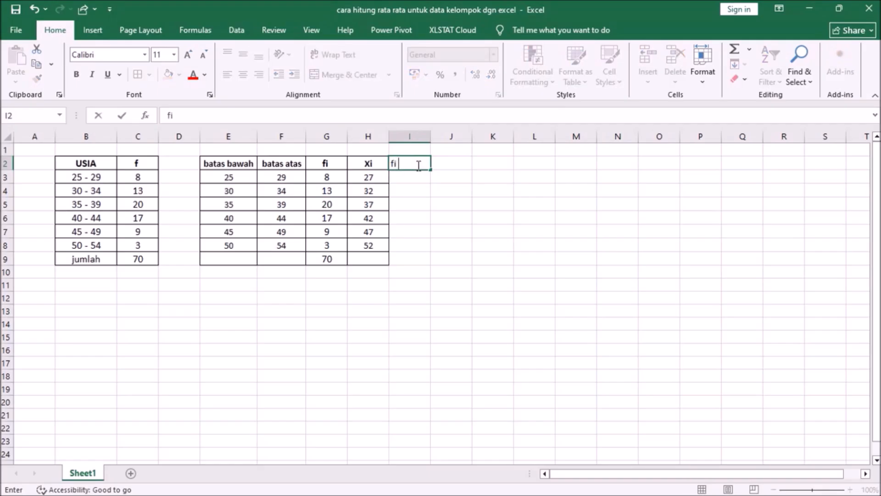
pyautogui.write(' X')
pyautogui.click(410, 272)
pyautogui.moveTo(409, 162); pyautogui.dragTo(415, 261)
pyautogui.click(138, 75)
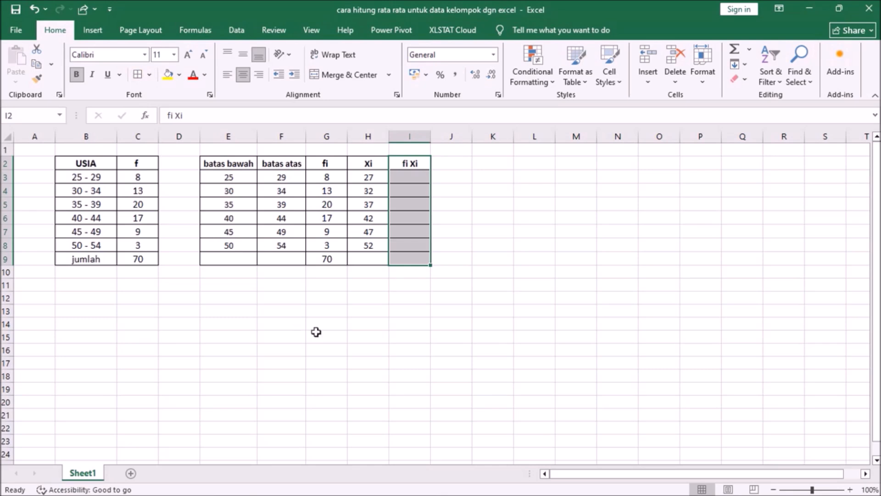
pyautogui.click(316, 332)
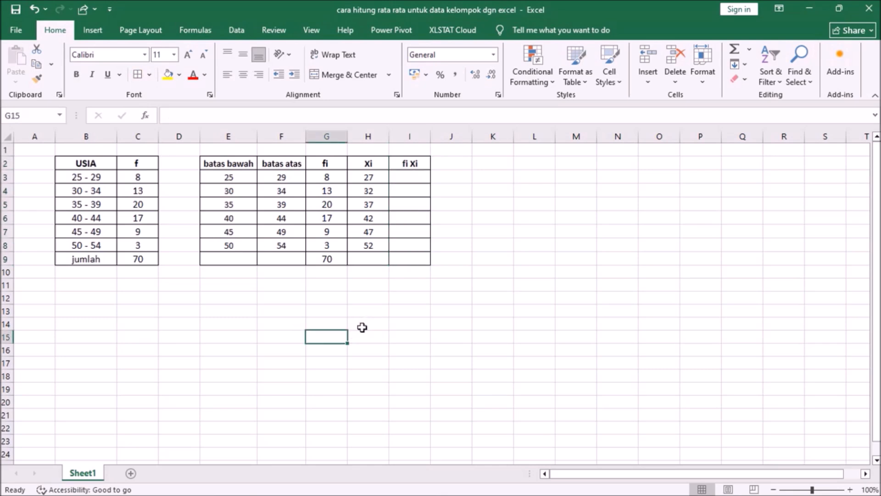
# Enter the formula =G3*H3 in cell I3 to multiply the frequency by the midpoint.
pyautogui.click(408, 174)
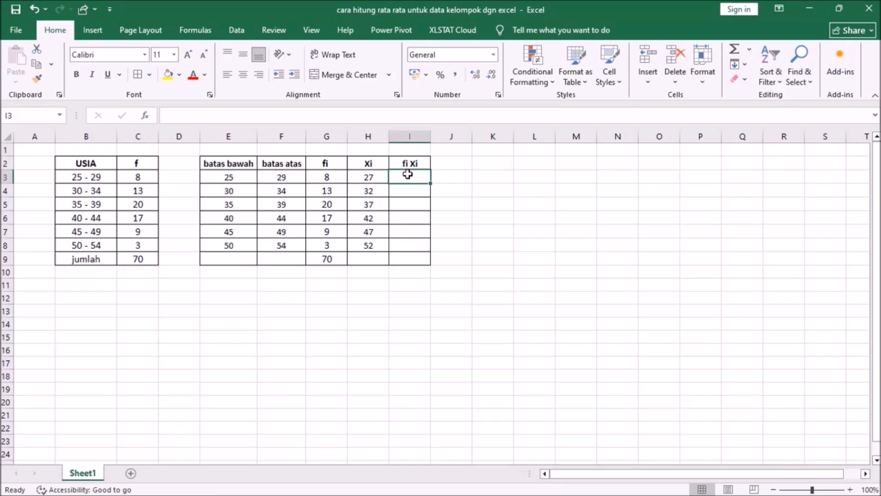
pyautogui.write('=')
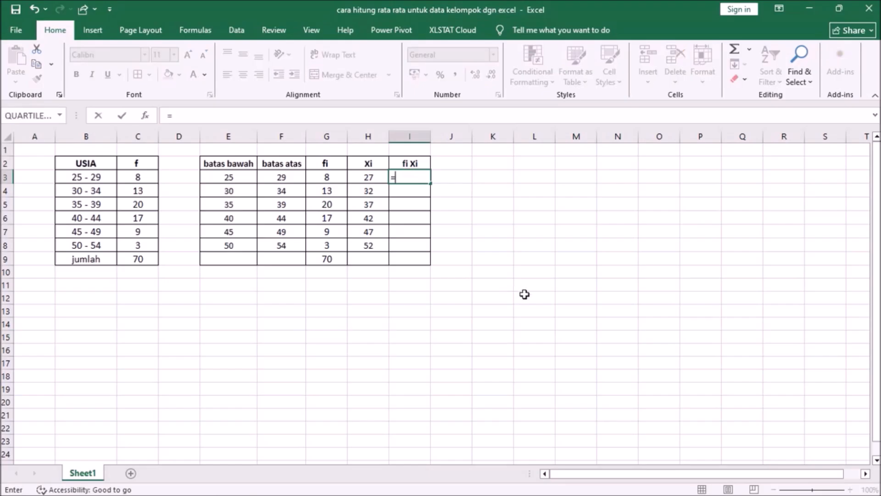
pyautogui.click(326, 178)
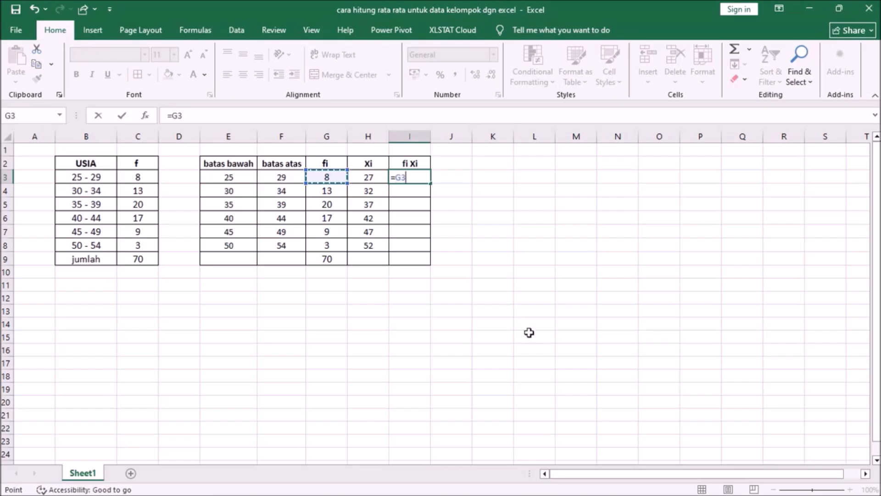
pyautogui.write('*')
pyautogui.click(370, 179)
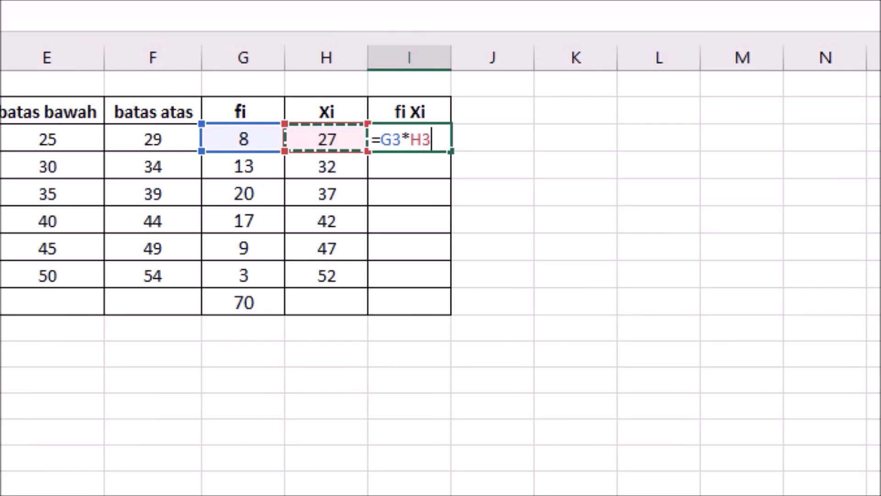
pyautogui.moveTo(433, 117)
pyautogui.mouseDown()
pyautogui.moveTo(354, 118)
pyautogui.moveTo(370, 164)
pyautogui.moveTo(457, 164)
pyautogui.moveTo(416, 106)
pyautogui.mouseUp()
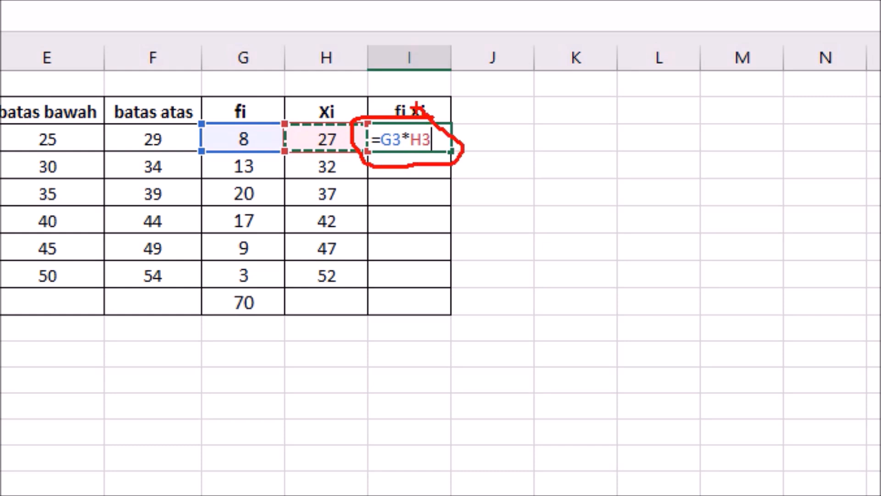
pyautogui.press('Escape')
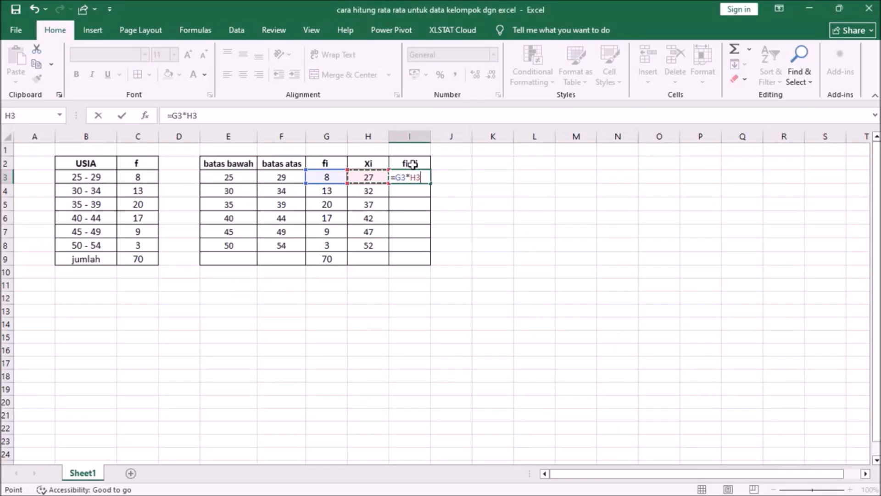
pyautogui.press('Return')
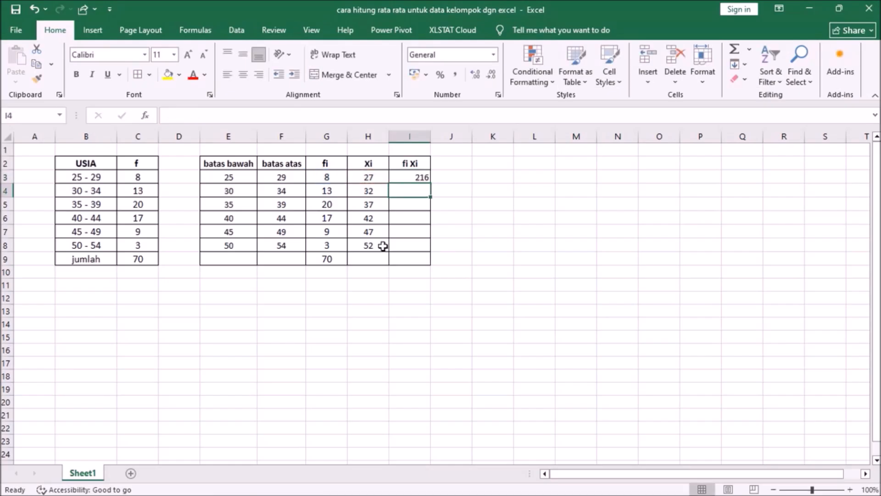
# Fill the fi Xi product formula from I3 down to I8 and center the values horizontally.
pyautogui.click(417, 176)
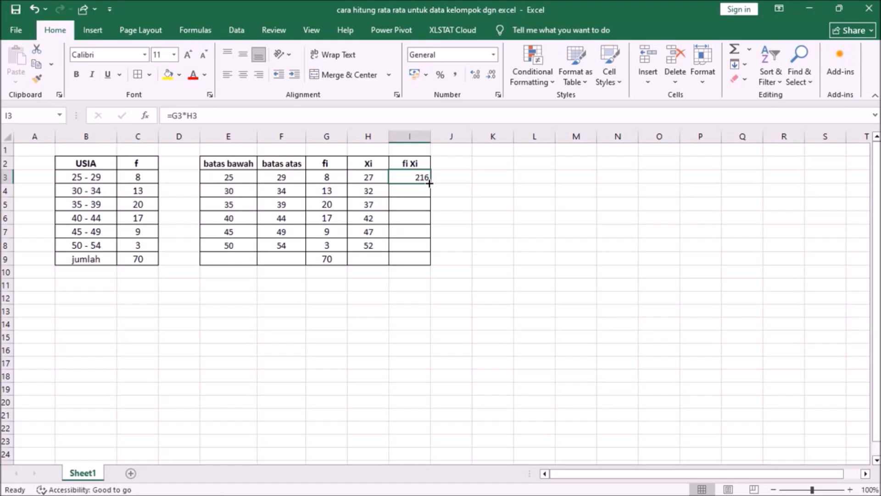
pyautogui.doubleClick(429, 183)
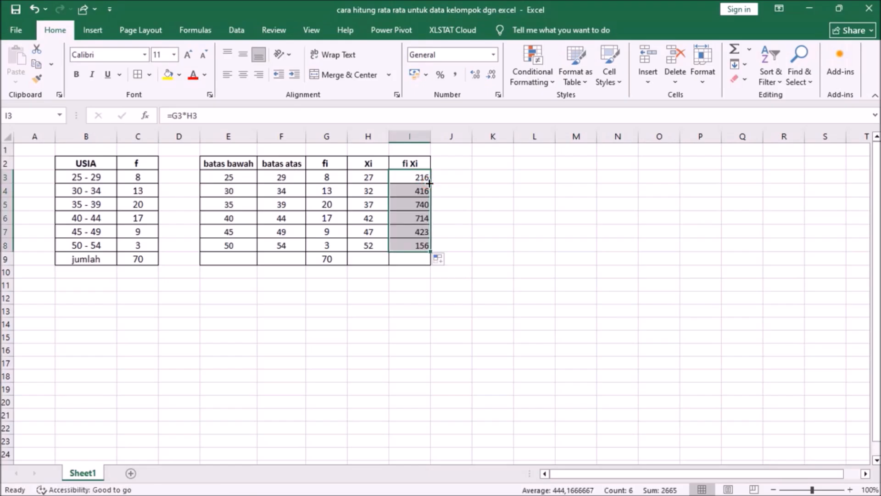
pyautogui.click(241, 81)
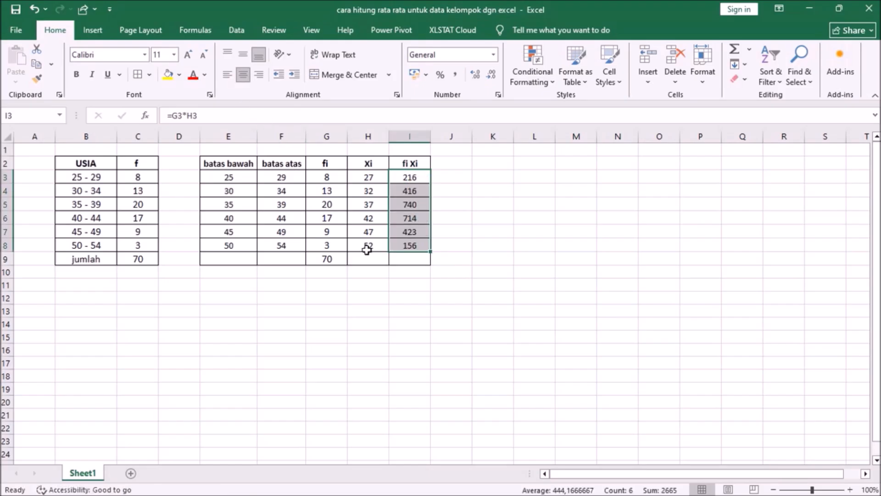
# Enter the formula =sum(I3:I8) in cell I9 to total the fi Xi products.
pyautogui.click(402, 257)
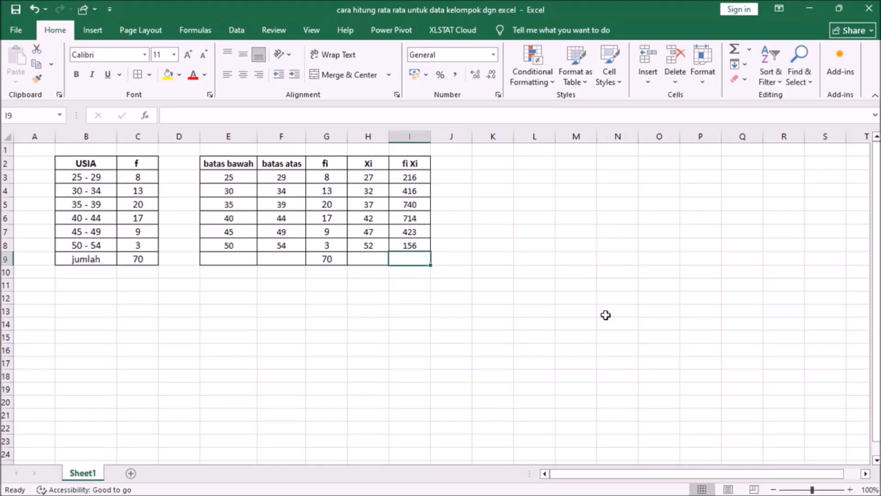
pyautogui.write('=sum(')
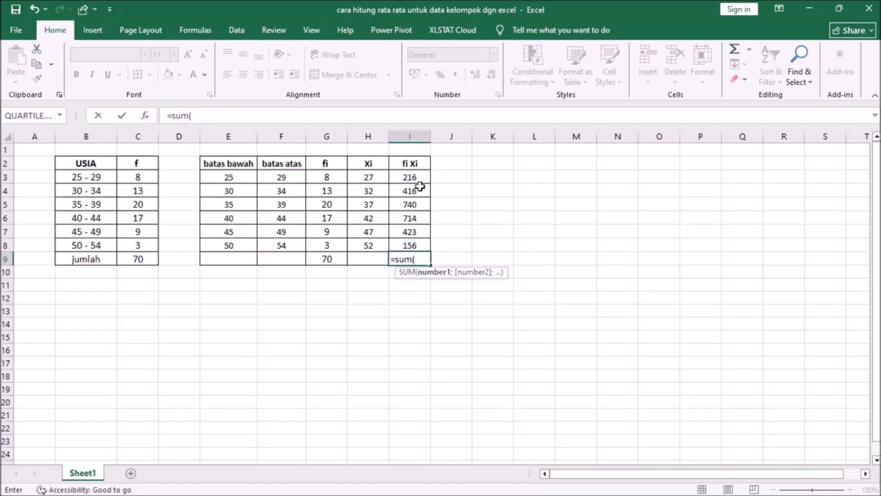
pyautogui.moveTo(413, 179); pyautogui.dragTo(419, 204)
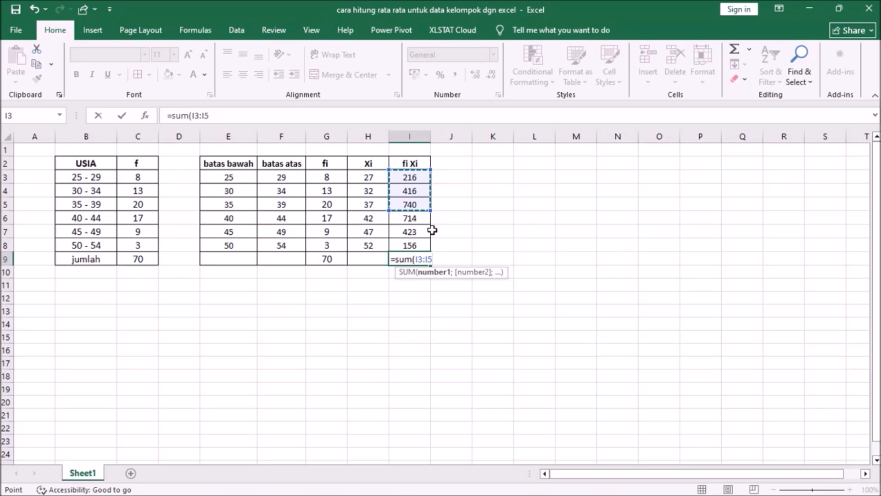
pyautogui.moveTo(431, 211); pyautogui.dragTo(466, 248)
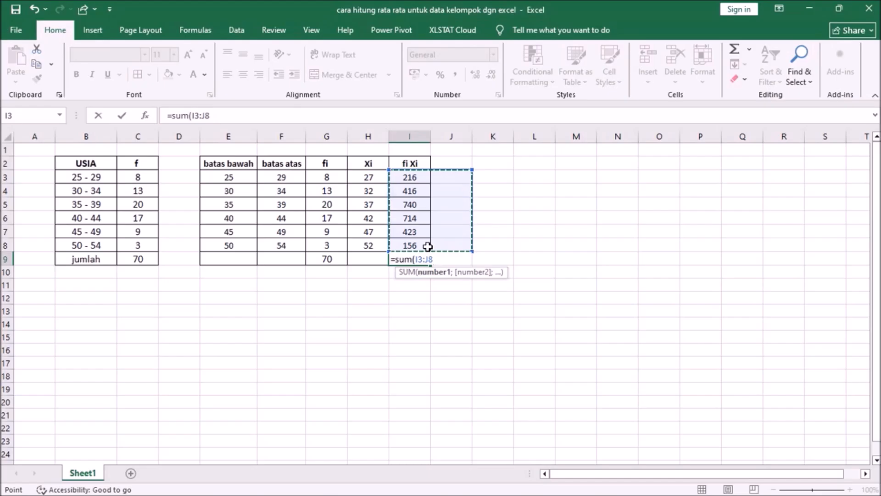
pyautogui.moveTo(473, 252); pyautogui.dragTo(430, 251)
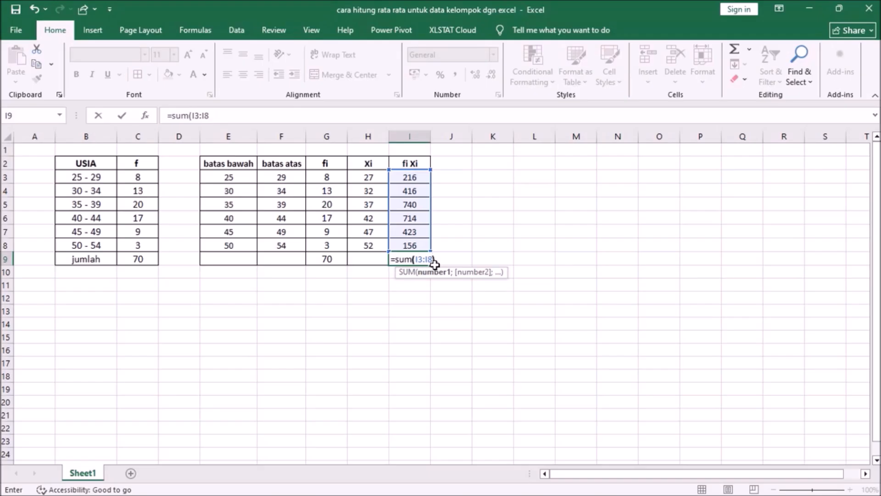
pyautogui.write(')')
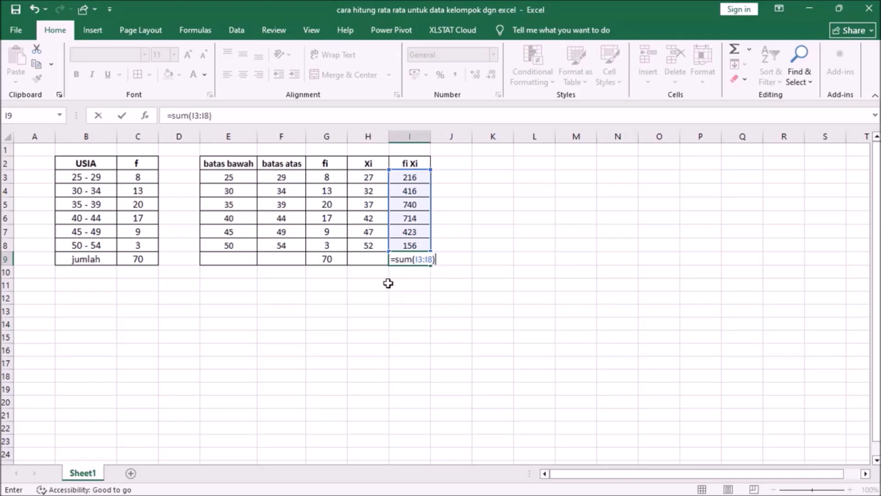
pyautogui.hotkey('ctrl', '1')
pyautogui.click(403, 270)
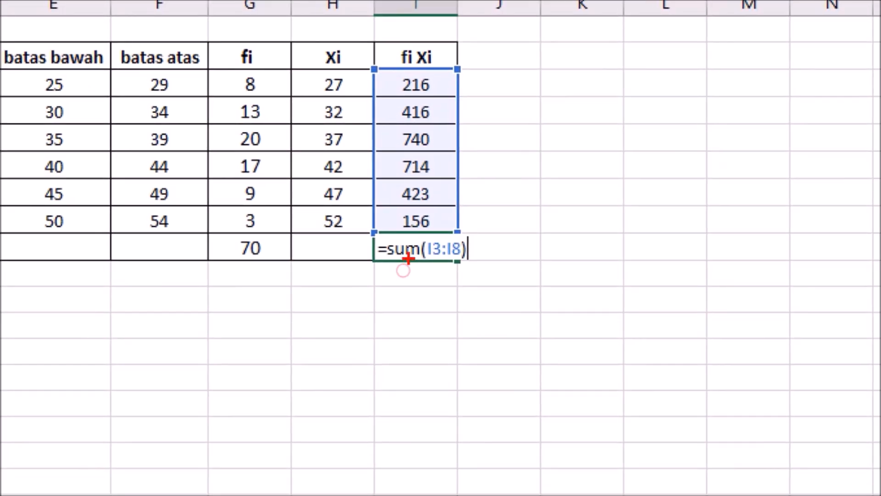
pyautogui.moveTo(417, 225); pyautogui.dragTo(400, 228)
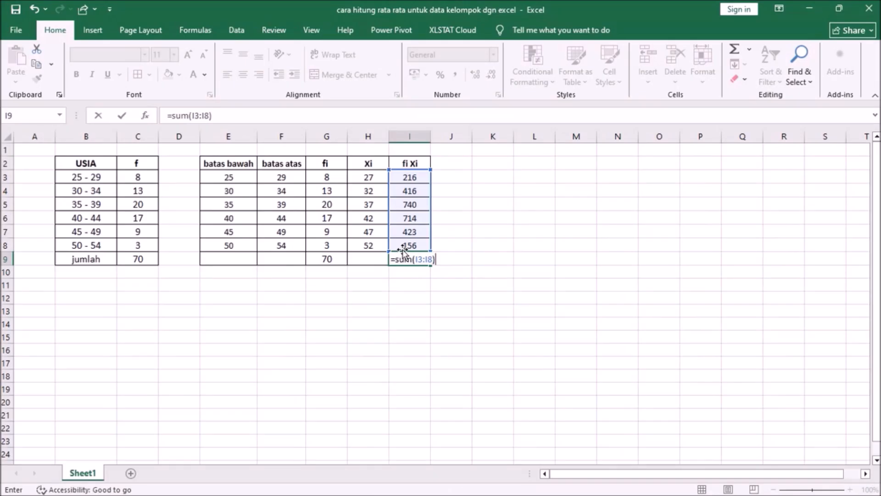
pyautogui.press('Return')
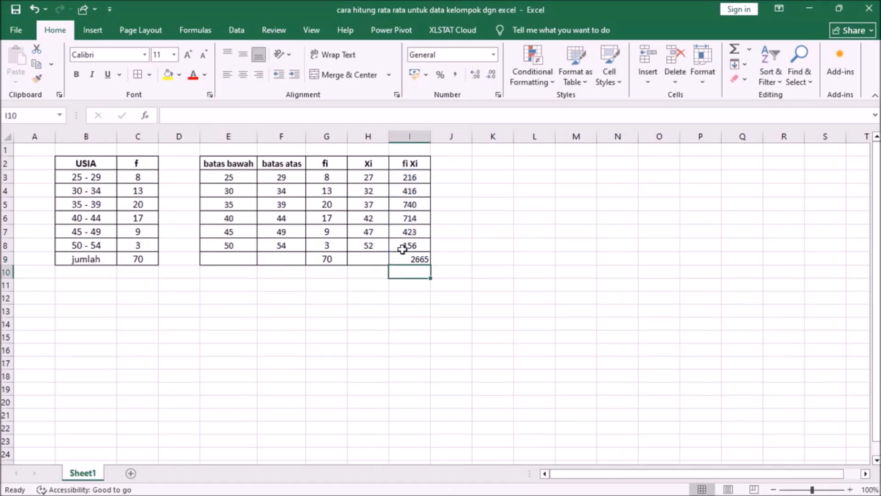
# Center the fi Xi total in cell I9 horizontally.
pyautogui.click(421, 247)
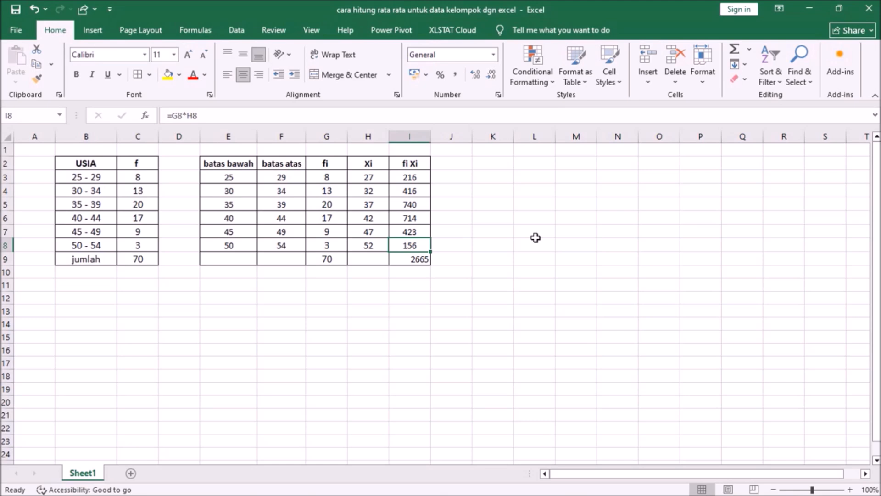
pyautogui.press('Down')
pyautogui.click(242, 76)
# Enter the formula =I9/G9 in cell I11 to calculate the mean from the fi Xi total and the frequency total.
pyautogui.click(412, 285)
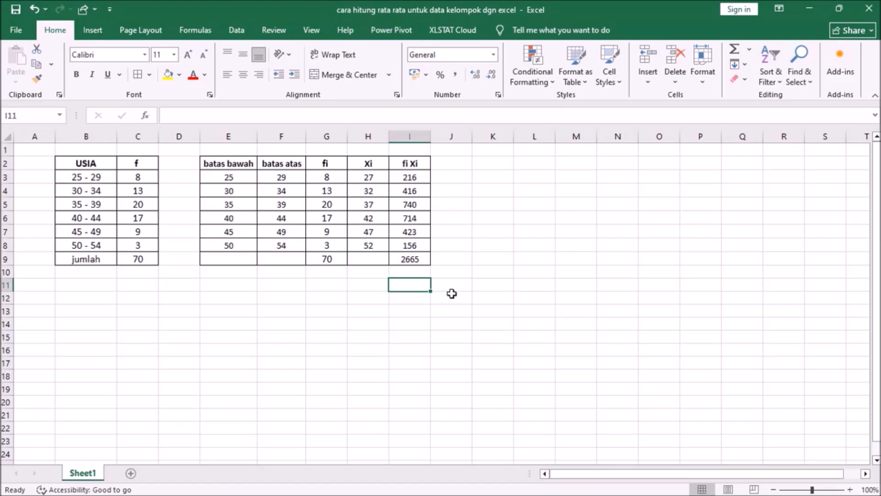
pyautogui.write('=')
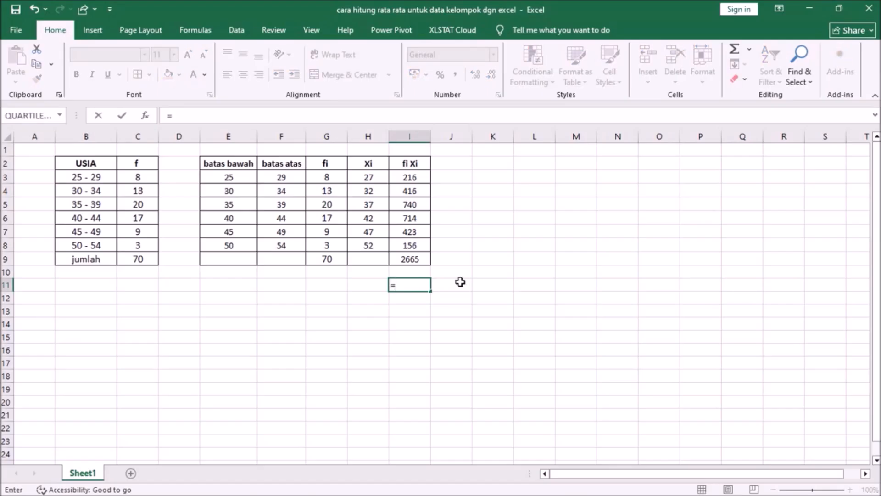
pyautogui.click(404, 259)
pyautogui.write('/')
pyautogui.click(335, 262)
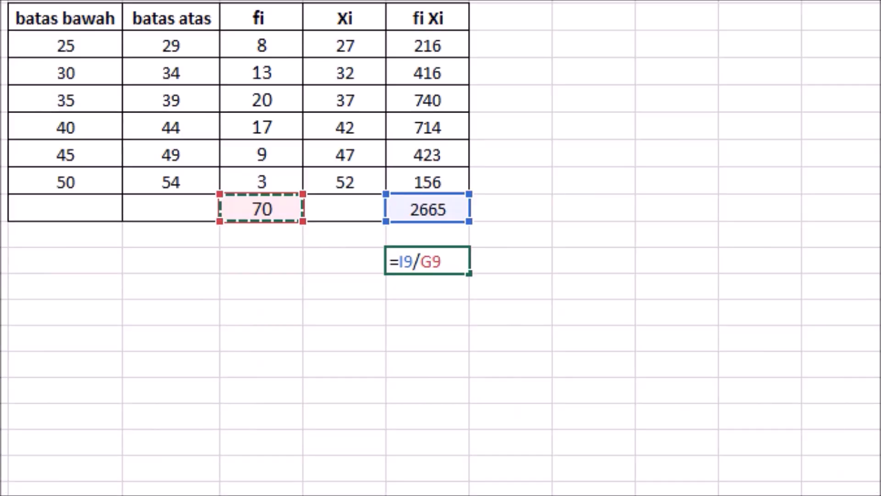
pyautogui.moveTo(421, 231)
pyautogui.mouseDown()
pyautogui.moveTo(416, 287)
pyautogui.moveTo(478, 252)
pyautogui.moveTo(404, 228)
pyautogui.mouseUp()
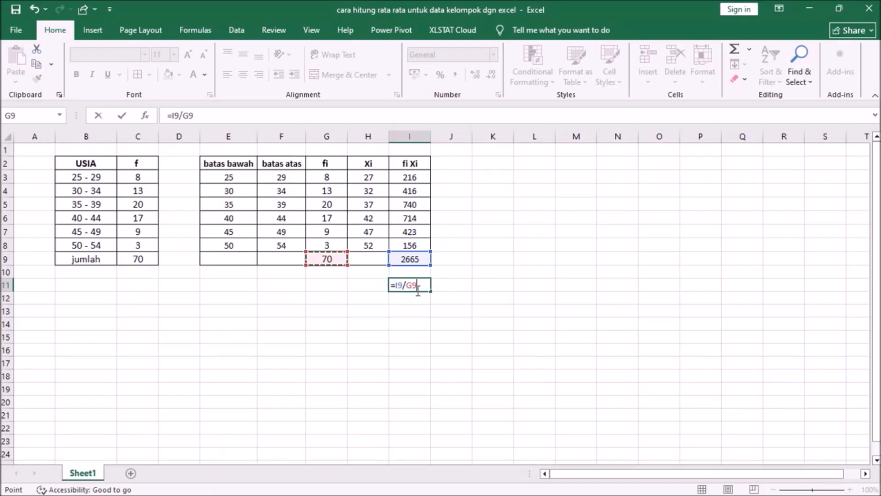
pyautogui.press('Return')
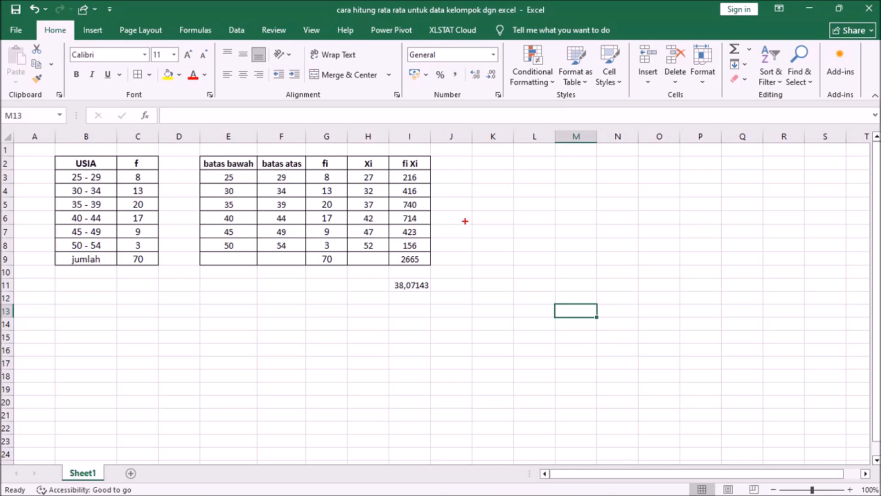
pyautogui.moveTo(471, 198)
pyautogui.mouseDown()
pyautogui.moveTo(487, 210)
pyautogui.moveTo(489, 198)
pyautogui.moveTo(476, 210)
pyautogui.moveTo(487, 190)
pyautogui.moveTo(510, 201)
pyautogui.moveTo(526, 178)
pyautogui.moveTo(549, 199)
pyautogui.moveTo(595, 193)
pyautogui.mouseUp()
pyautogui.click(563, 182)
pyautogui.click(595, 182)
pyautogui.moveTo(531, 208)
pyautogui.mouseDown()
pyautogui.moveTo(567, 220)
pyautogui.moveTo(551, 232)
pyautogui.mouseUp()
pyautogui.moveTo(582, 219)
pyautogui.mouseDown()
pyautogui.moveTo(569, 249)
pyautogui.moveTo(581, 224)
pyautogui.moveTo(589, 229)
pyautogui.mouseUp()
pyautogui.click(591, 225)
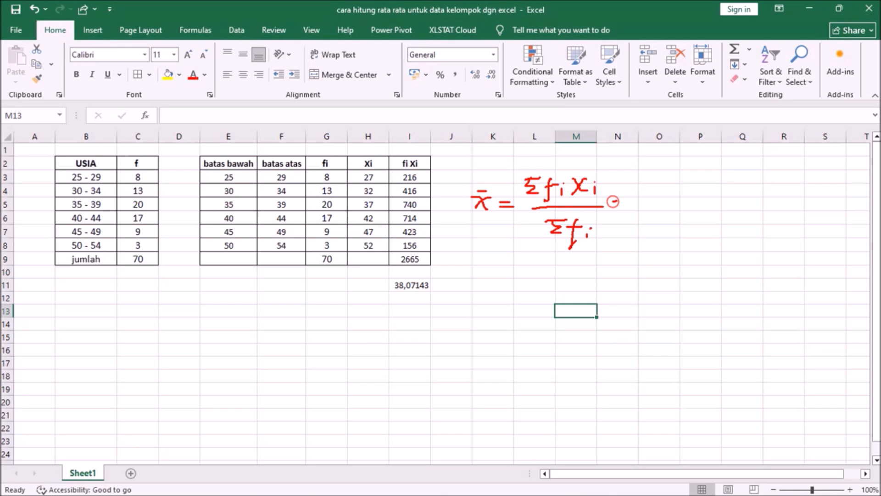
pyautogui.moveTo(614, 204); pyautogui.dragTo(624, 203)
pyautogui.moveTo(613, 208); pyautogui.dragTo(627, 207)
pyautogui.moveTo(430, 262)
pyautogui.mouseDown()
pyautogui.moveTo(391, 256)
pyautogui.moveTo(415, 274)
pyautogui.moveTo(432, 252)
pyautogui.mouseUp()
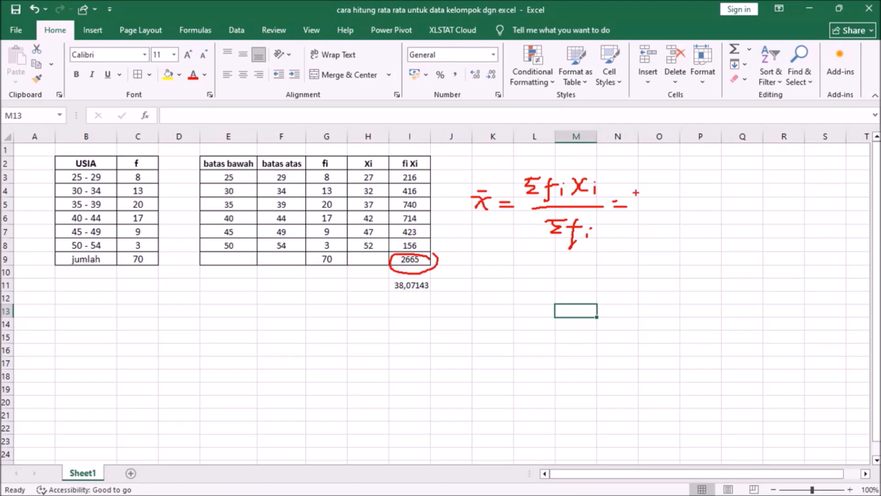
pyautogui.moveTo(635, 177)
pyautogui.mouseDown()
pyautogui.moveTo(634, 195)
pyautogui.moveTo(655, 195)
pyautogui.mouseUp()
pyautogui.moveTo(665, 177)
pyautogui.mouseDown()
pyautogui.moveTo(657, 193)
pyautogui.moveTo(686, 192)
pyautogui.moveTo(671, 192)
pyautogui.moveTo(688, 180)
pyautogui.moveTo(695, 190)
pyautogui.moveTo(684, 202)
pyautogui.mouseUp()
pyautogui.moveTo(632, 214); pyautogui.dragTo(693, 213)
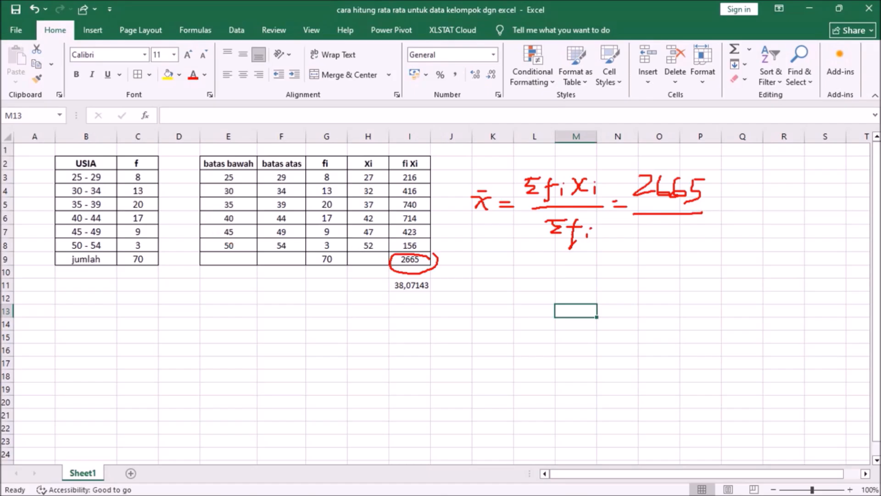
pyautogui.moveTo(344, 248)
pyautogui.mouseDown()
pyautogui.moveTo(309, 271)
pyautogui.moveTo(349, 281)
pyautogui.moveTo(345, 255)
pyautogui.mouseUp()
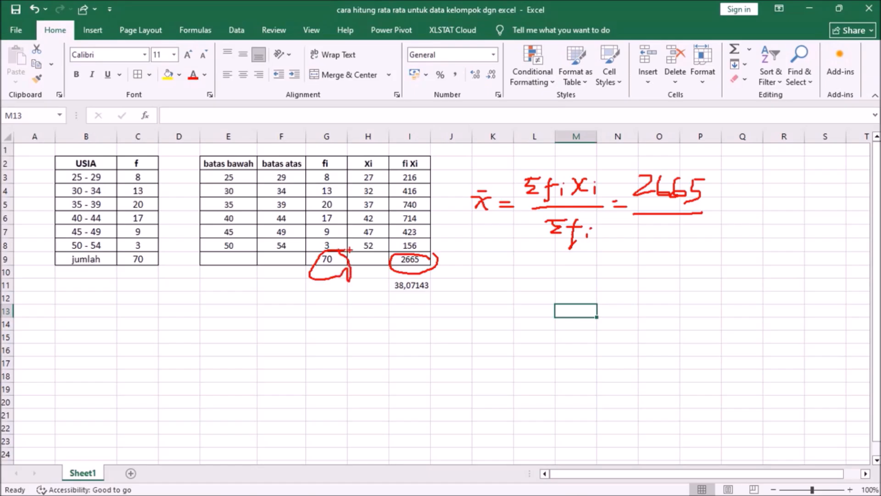
pyautogui.moveTo(642, 226)
pyautogui.mouseDown()
pyautogui.moveTo(662, 224)
pyautogui.moveTo(653, 241)
pyautogui.moveTo(665, 238)
pyautogui.mouseUp()
pyautogui.moveTo(716, 207); pyautogui.dragTo(732, 207)
pyautogui.moveTo(720, 212); pyautogui.dragTo(735, 211)
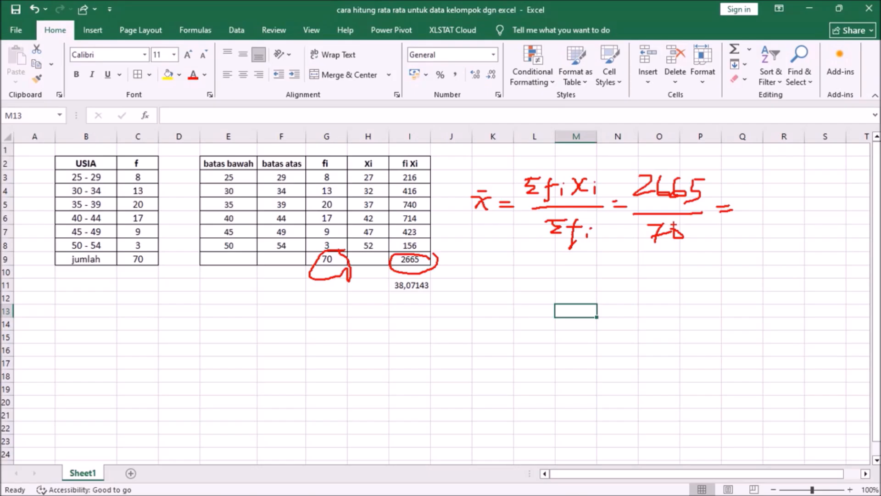
pyautogui.moveTo(429, 279)
pyautogui.mouseDown()
pyautogui.moveTo(390, 275)
pyautogui.moveTo(397, 307)
pyautogui.moveTo(444, 285)
pyautogui.mouseUp()
pyautogui.moveTo(746, 200)
pyautogui.mouseDown()
pyautogui.moveTo(759, 212)
pyautogui.moveTo(746, 221)
pyautogui.moveTo(764, 219)
pyautogui.moveTo(766, 200)
pyautogui.moveTo(780, 224)
pyautogui.moveTo(802, 210)
pyautogui.moveTo(795, 204)
pyautogui.moveTo(812, 222)
pyautogui.moveTo(833, 198)
pyautogui.moveTo(831, 221)
pyautogui.mouseUp()
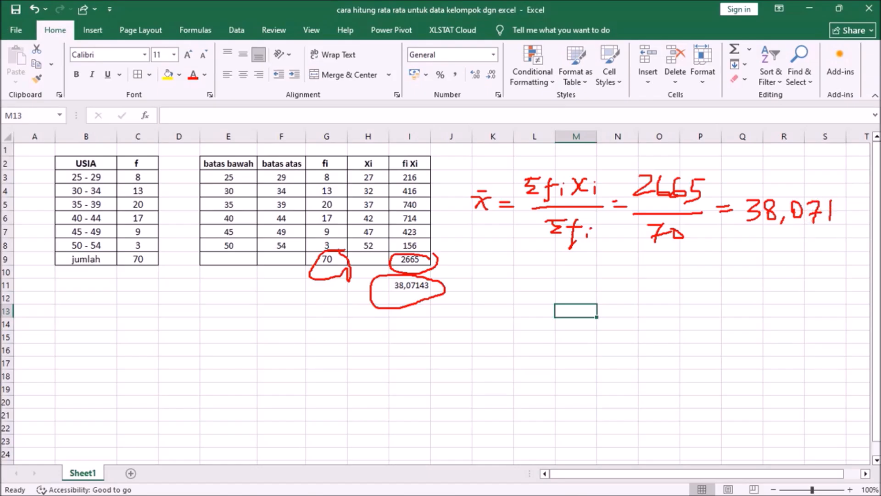